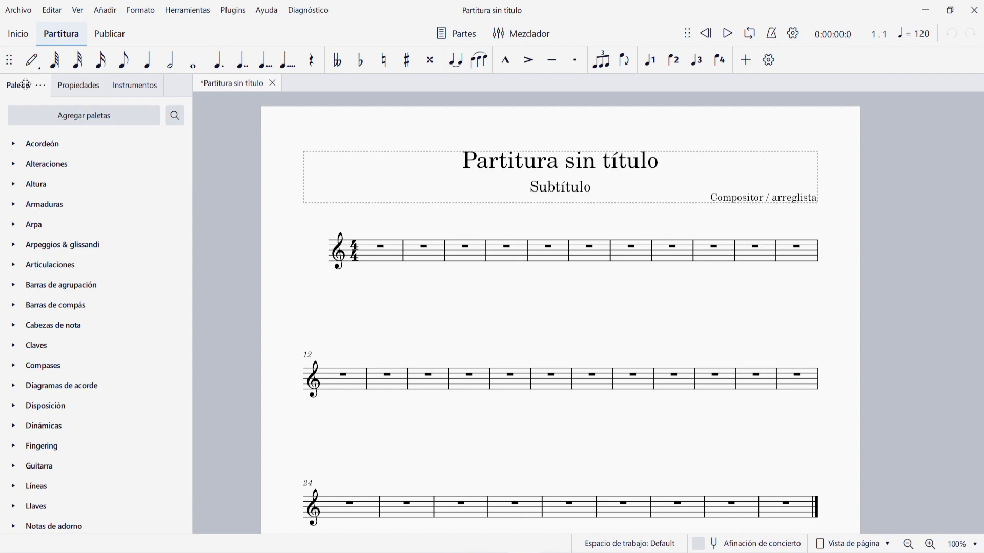
# Expand the Repeticiones y saltos and Barras de compás palettes to show the available repeat barlines
pyautogui.scroll(-4, 88, 428)
pyautogui.scroll(-1, 88, 430)
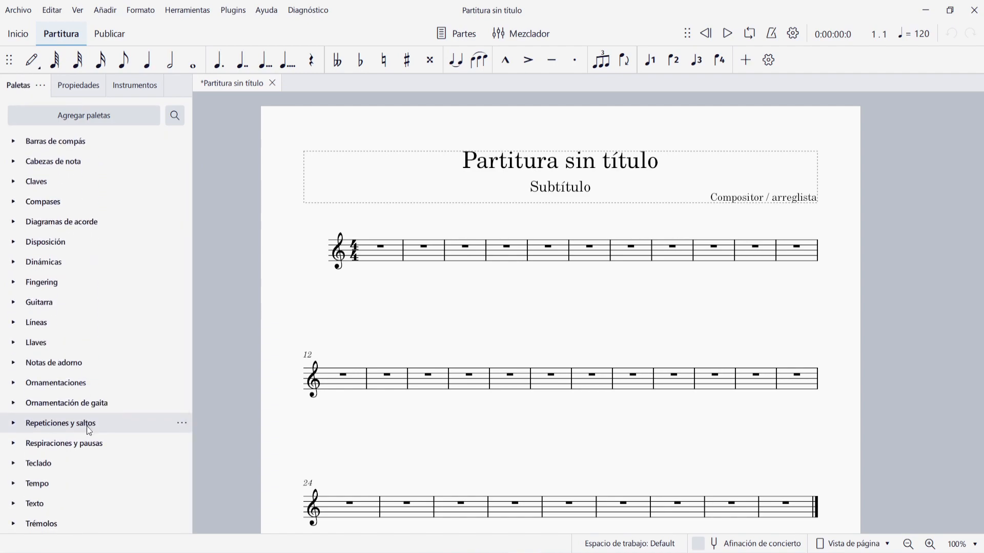
pyautogui.click(14, 431)
pyautogui.scroll(6, 64, 401)
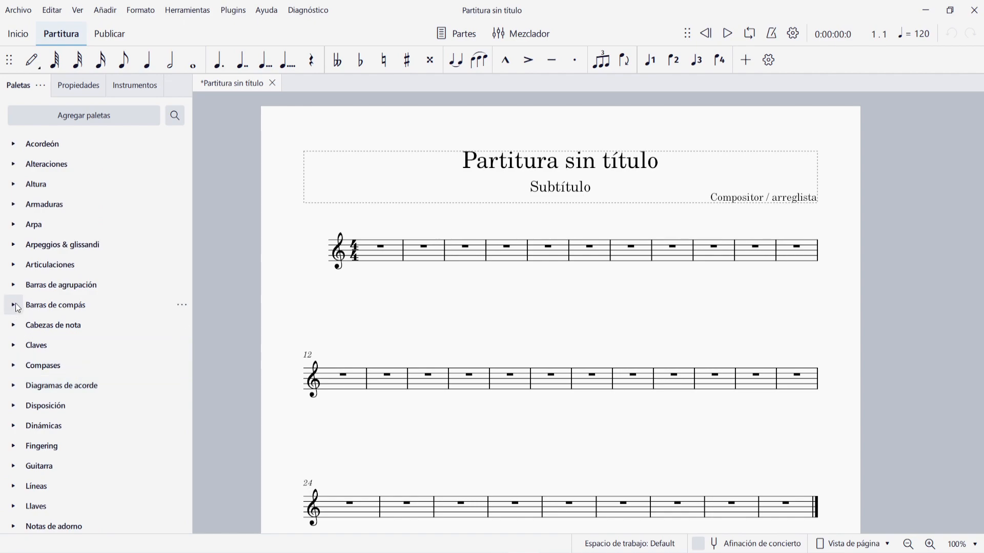
pyautogui.click(14, 304)
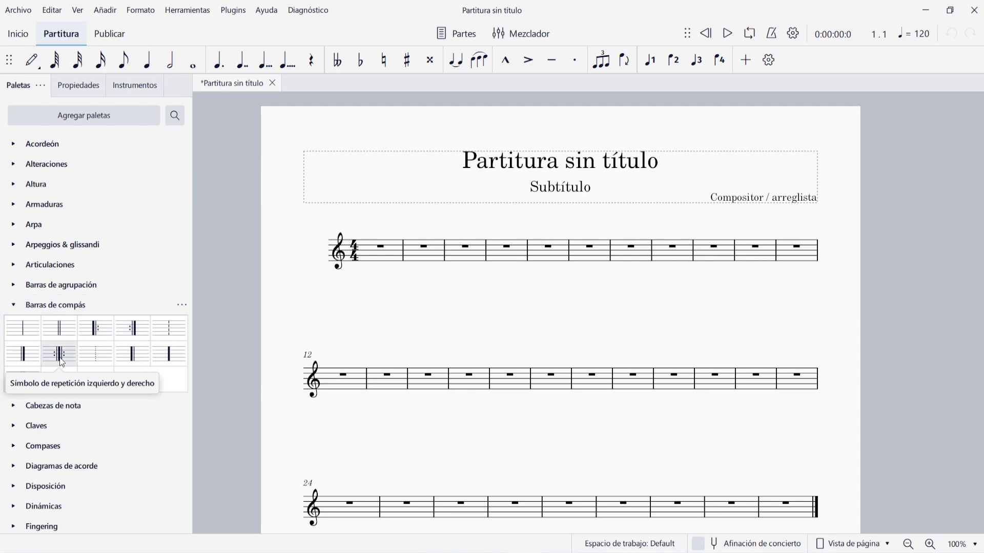
pyautogui.scroll(-8, 59, 358)
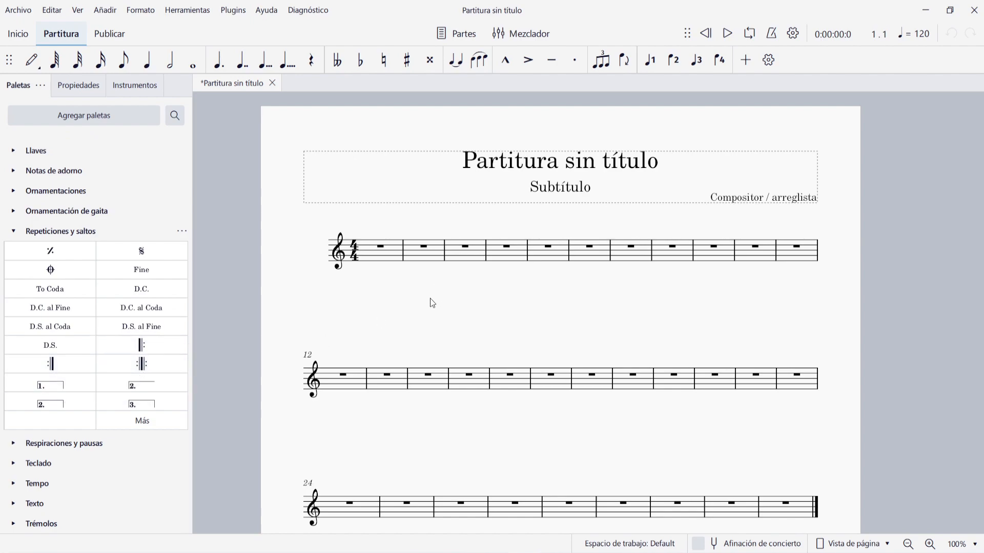
# Place a start-repeat barline between measures 1 and 2 and an end-repeat barline after measure 10
pyautogui.click(403, 250)
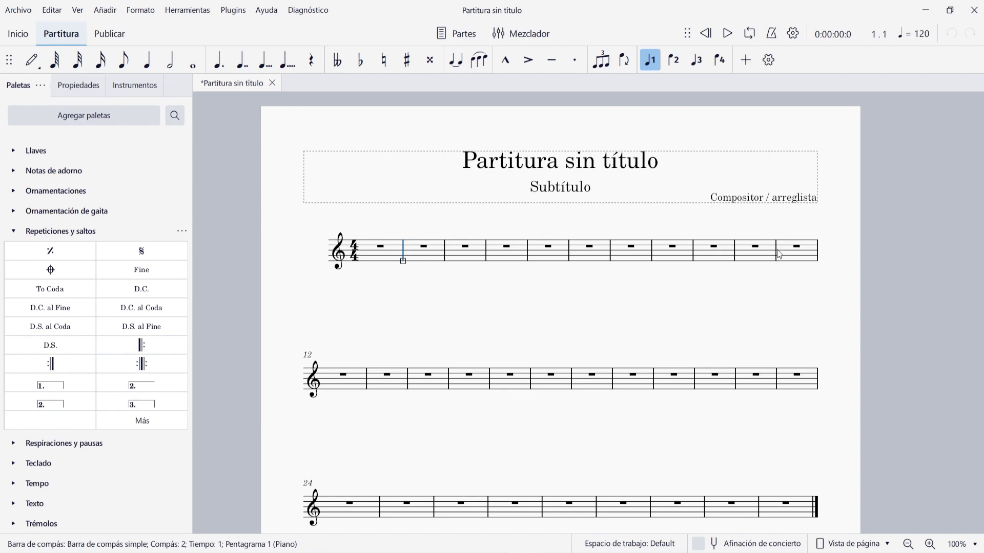
pyautogui.click(151, 348)
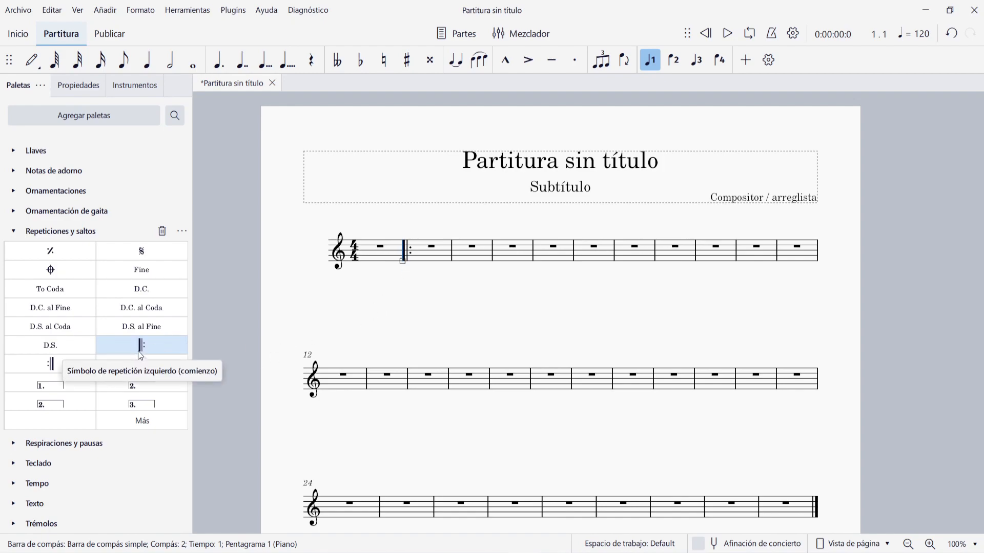
pyautogui.moveTo(138, 350); pyautogui.dragTo(409, 256)
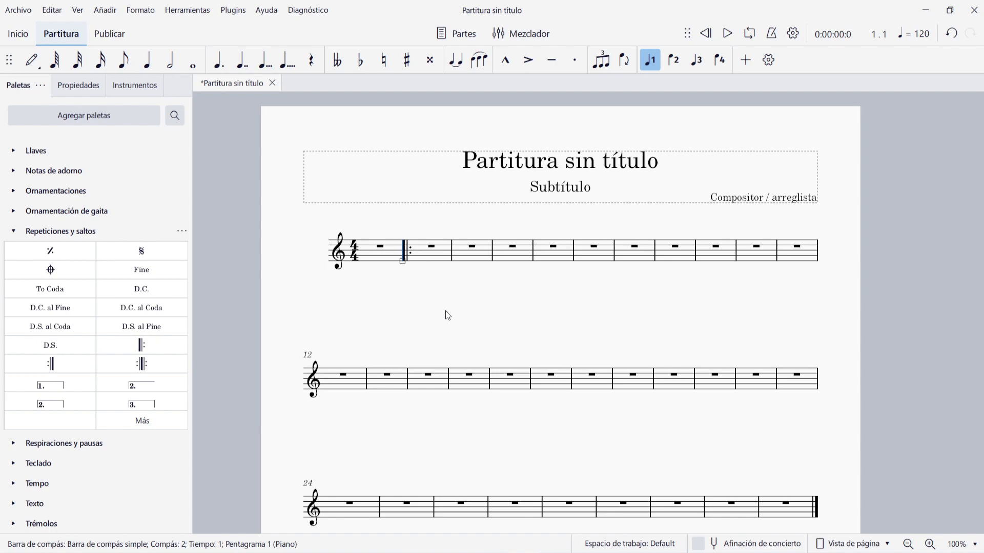
pyautogui.click(777, 241)
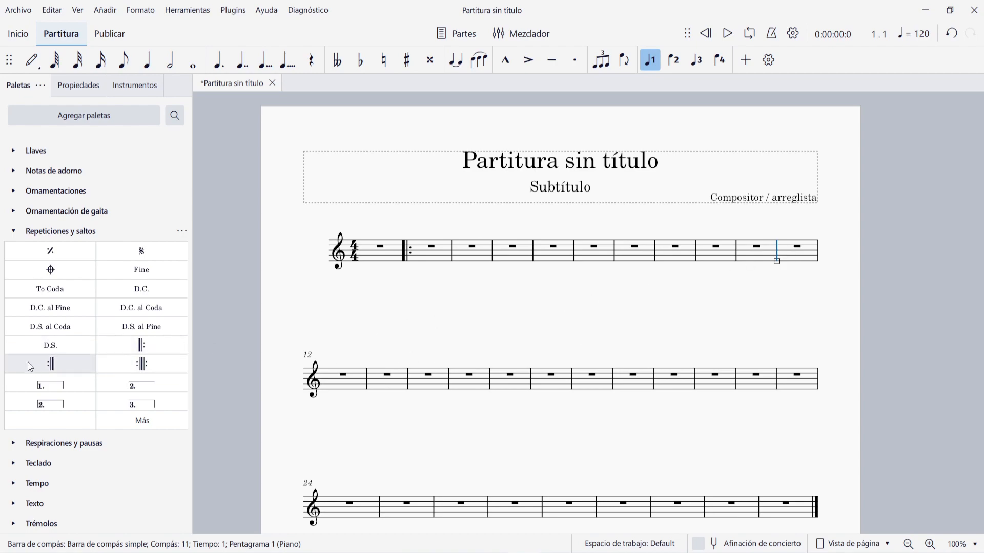
pyautogui.click(50, 364)
pyautogui.click(656, 330)
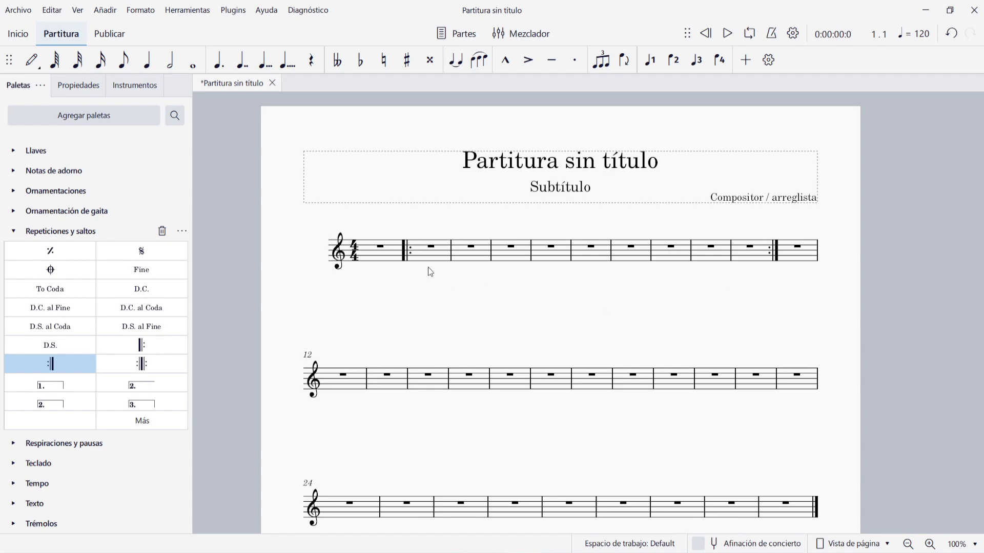
# Delete the start-repeat barline before measure 2 and the end-repeat barline after measure 10
pyautogui.click(408, 250)
pyautogui.press('Delete')
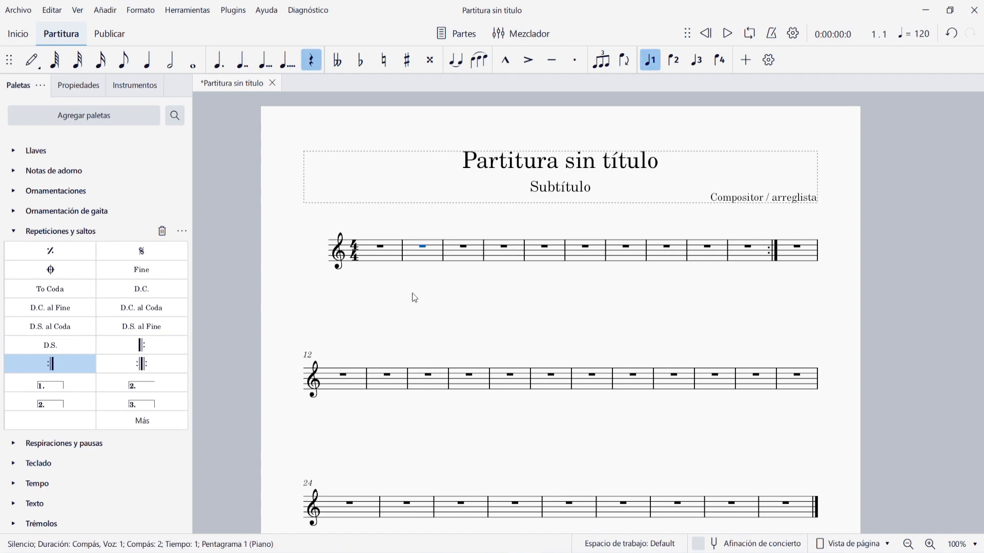
pyautogui.press('Escape')
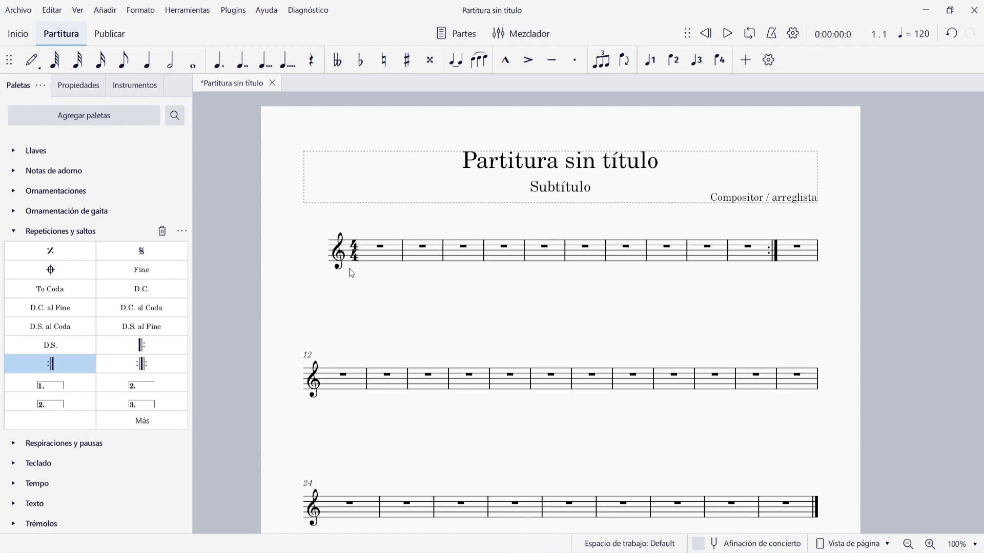
pyautogui.click(778, 255)
pyautogui.press('Delete')
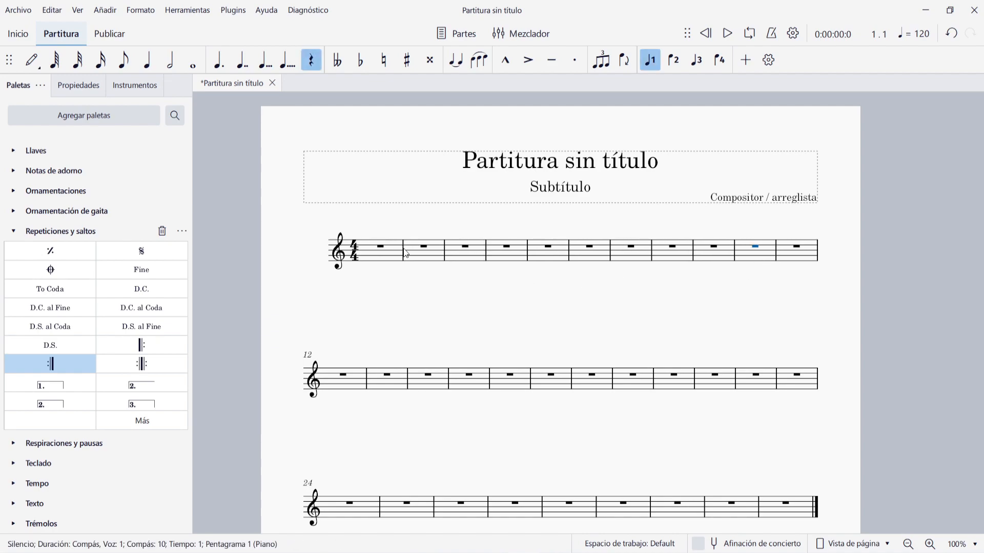
# Enclose measure 2 between a start-repeat barline and an end-repeat barline
pyautogui.click(403, 252)
pyautogui.click(142, 345)
pyautogui.click(453, 256)
pyautogui.click(77, 366)
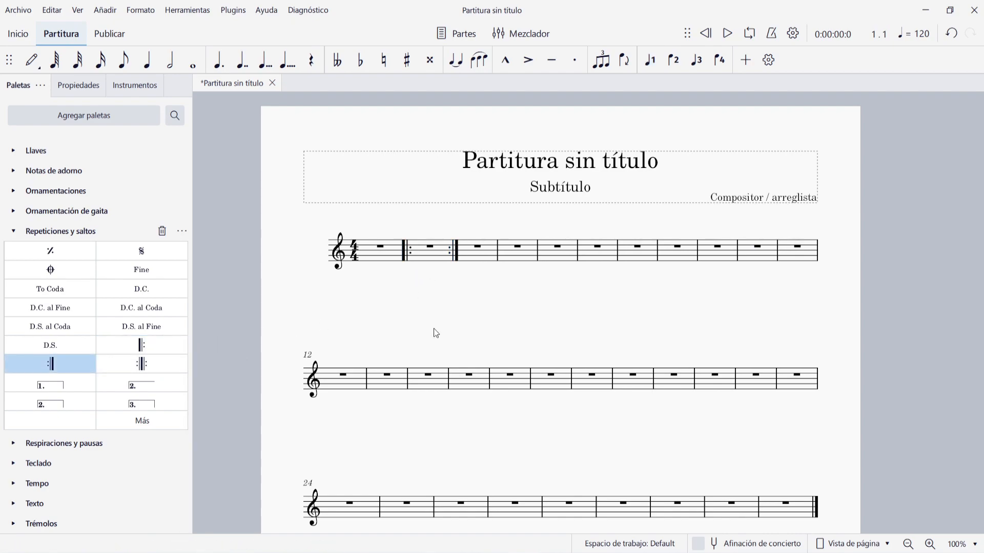
# Add a Prestissimo tempo marking at measure 1 and view its tempo properties
pyautogui.click(385, 252)
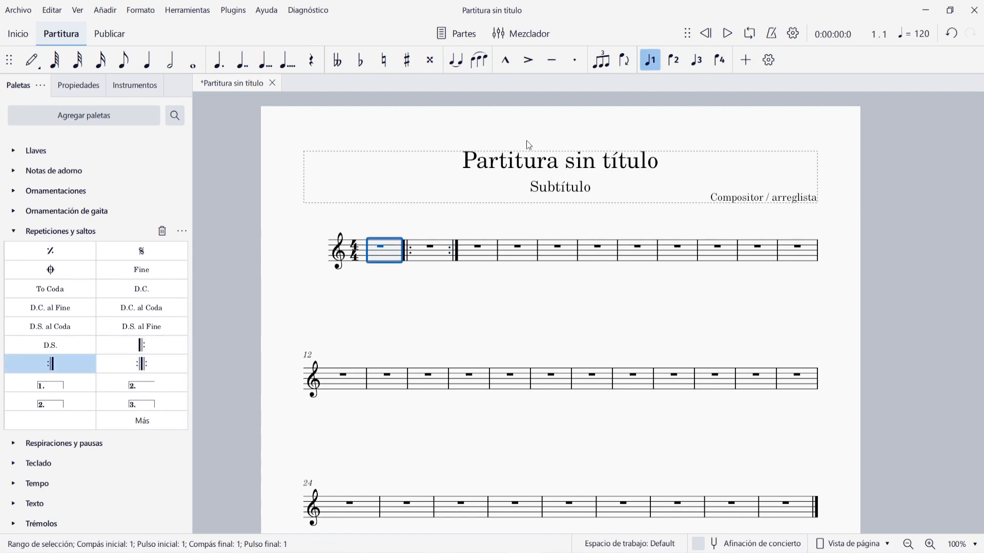
pyautogui.click(14, 485)
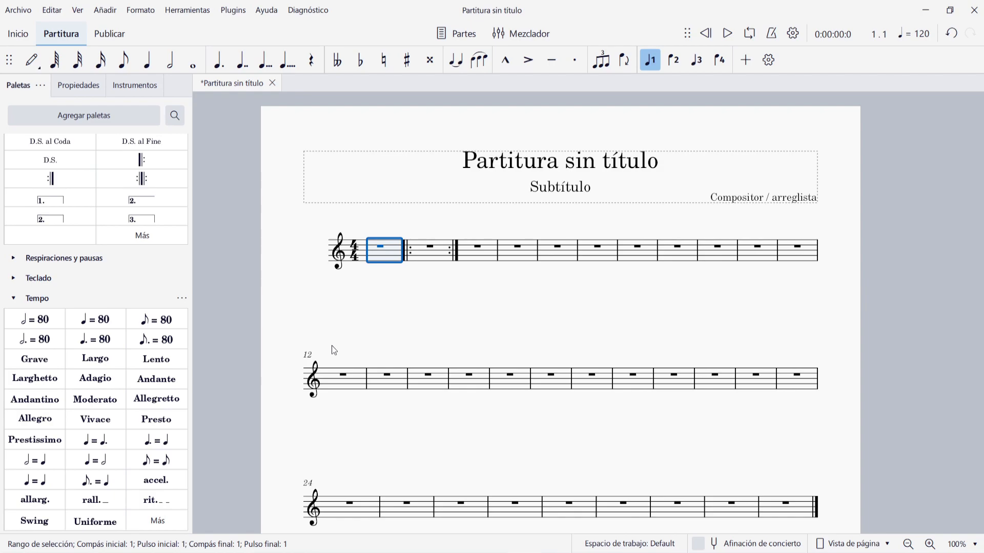
pyautogui.click(34, 440)
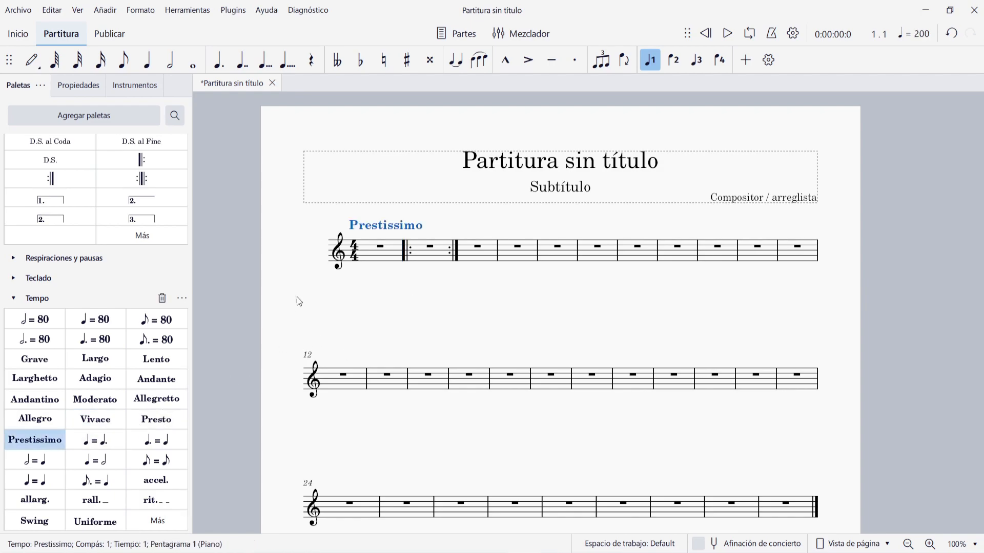
pyautogui.click(77, 85)
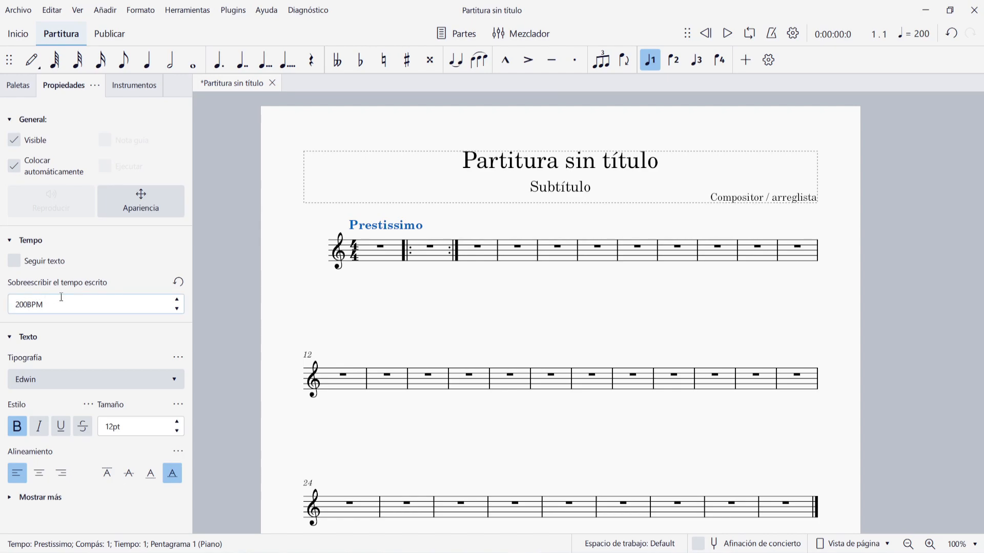
pyautogui.click(17, 84)
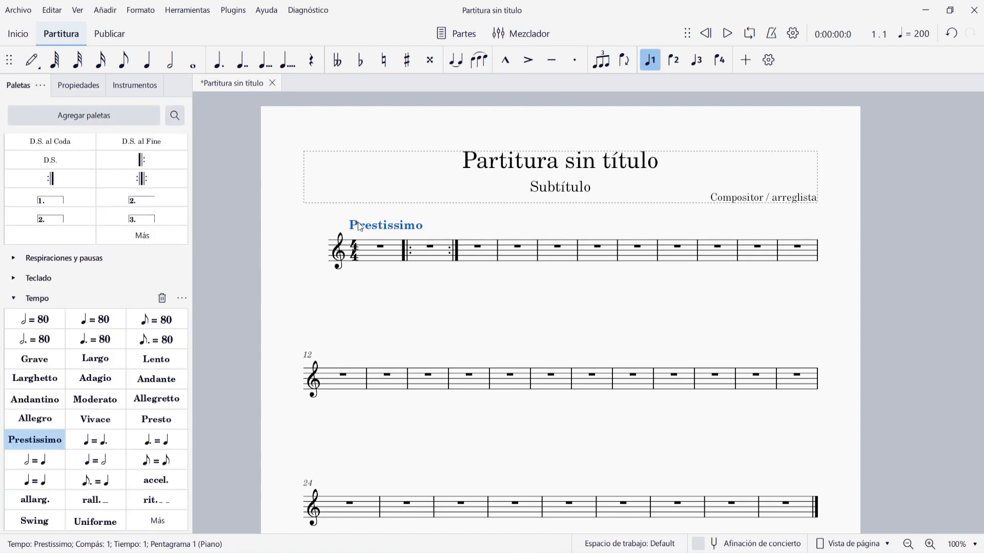
# Play the score from measure 1 through the repeat and stop playback
pyautogui.click(369, 254)
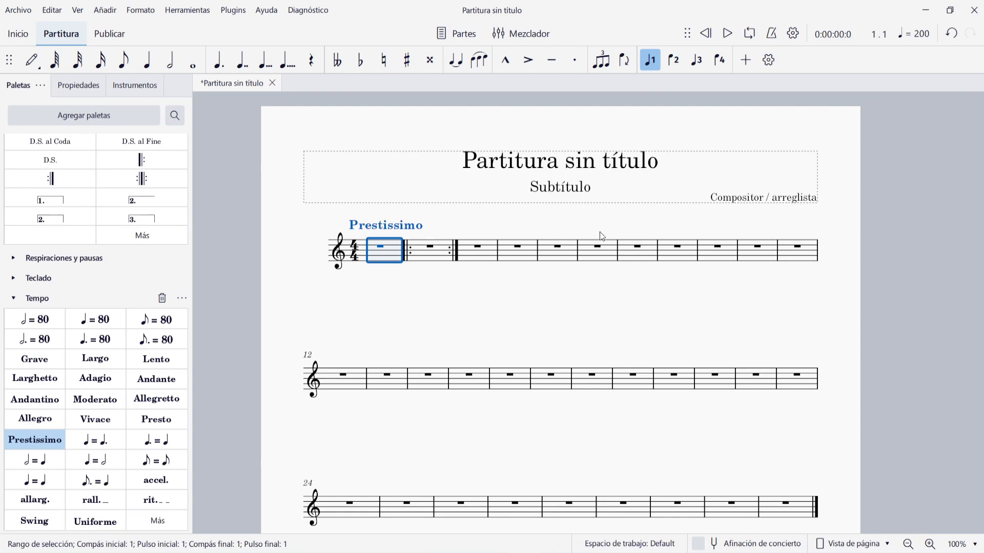
pyautogui.click(729, 35)
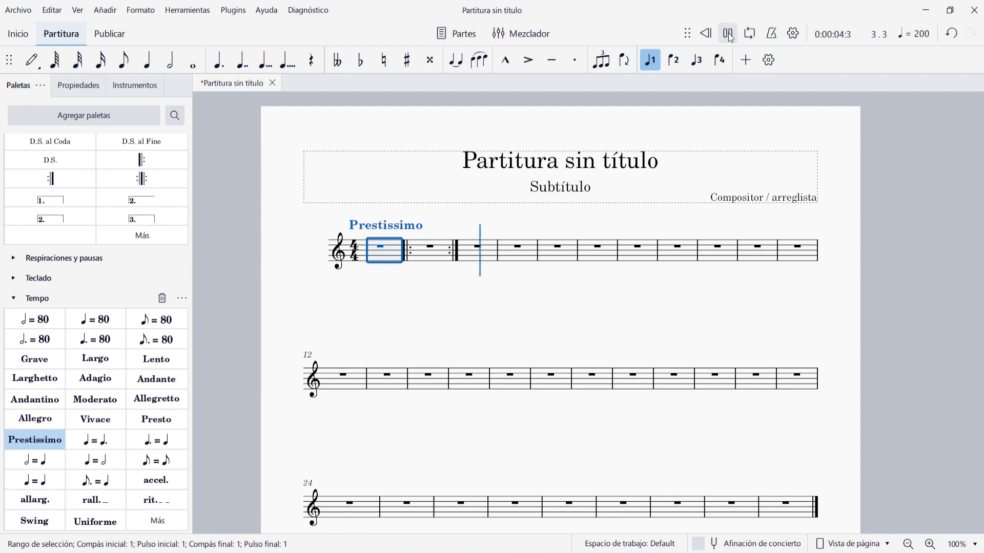
pyautogui.click(728, 34)
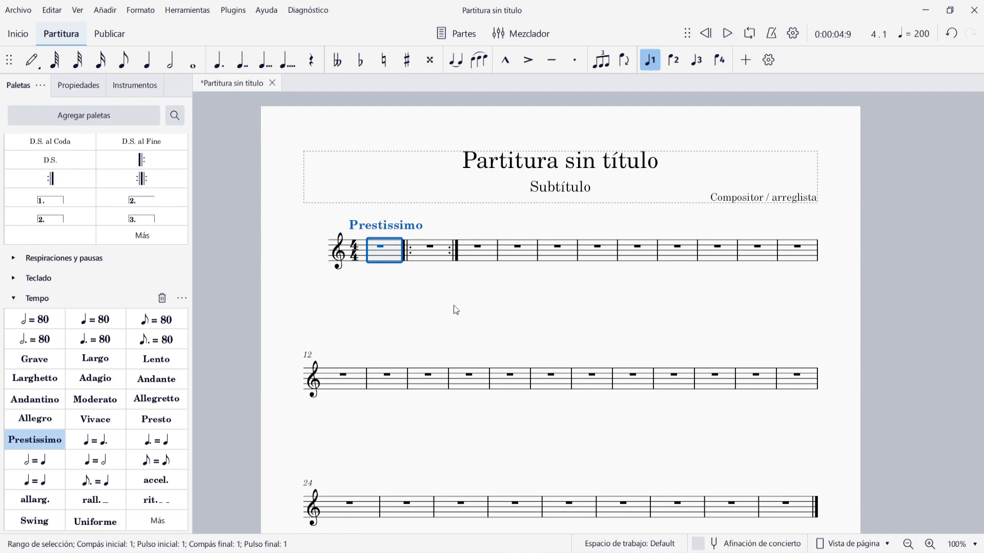
# Fill measures 1 and 2 with eight quarter-note Gs and play back the repeated passage
pyautogui.press('n')
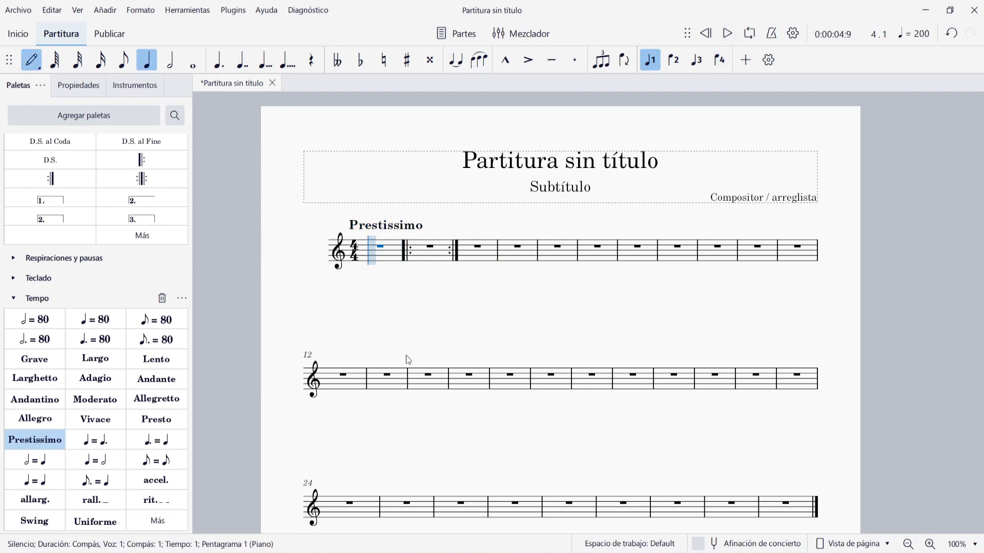
pyautogui.press('g')
pyautogui.press('g')
pyautogui.press('g')
pyautogui.press('g')
pyautogui.press('g')
pyautogui.press('g')
pyautogui.press('g')
pyautogui.press('g')
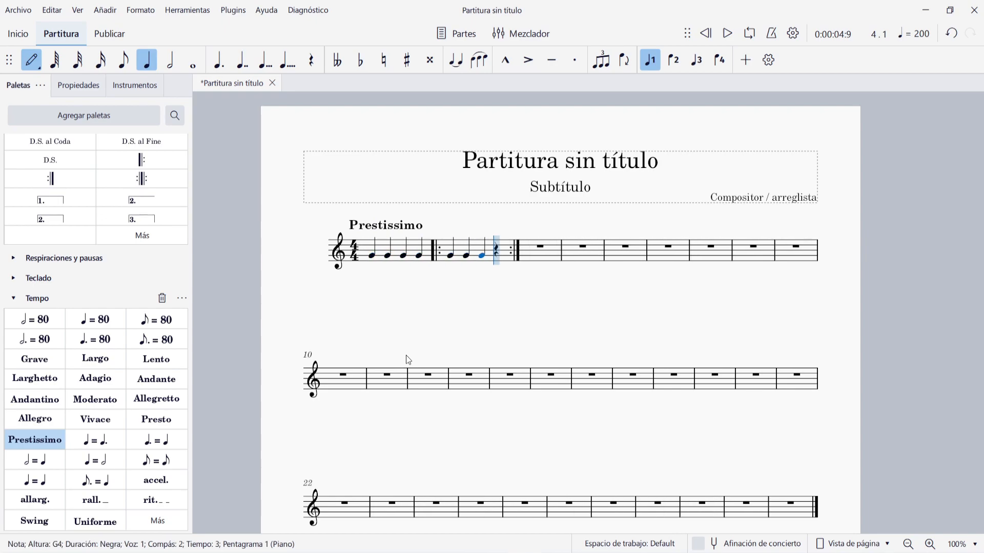
pyautogui.press('Escape')
pyautogui.press('Escape')
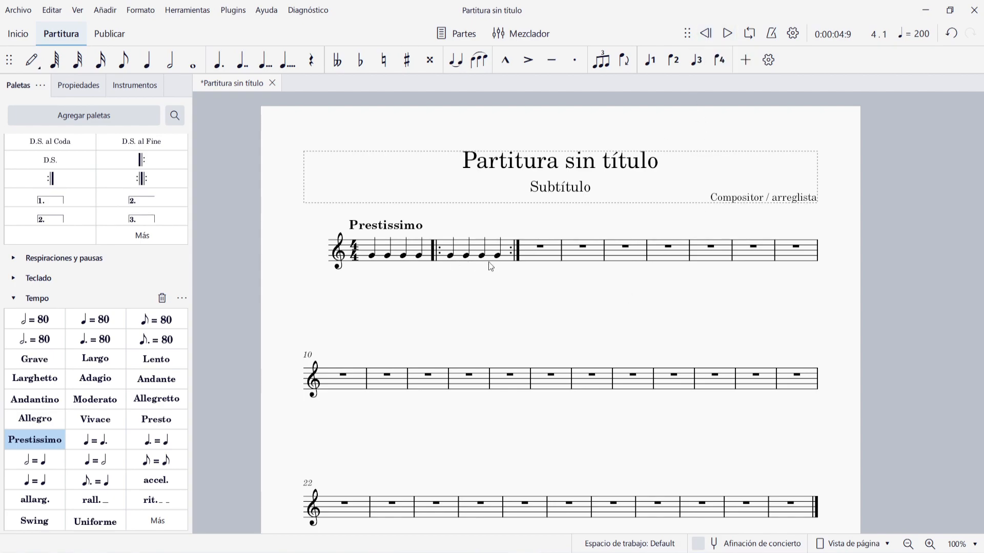
pyautogui.click(728, 36)
pyautogui.click(727, 35)
# Delete the start-repeat barline before measure 2 and play the score back
pyautogui.click(436, 253)
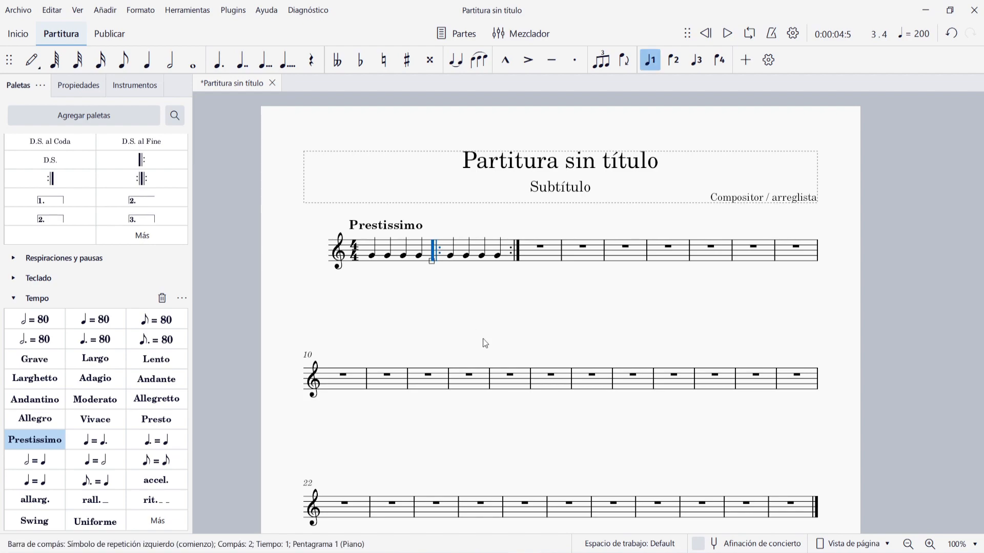
pyautogui.press('Delete')
pyautogui.press('Escape')
pyautogui.click(725, 37)
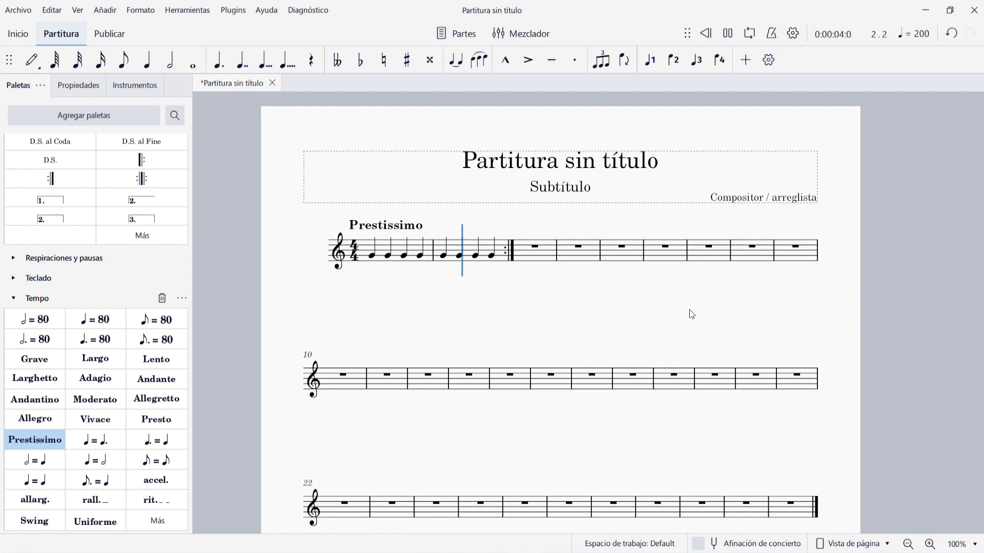
pyautogui.click(728, 35)
# Turn on repeat barline wings ("alas" de repetición) for the whole score in the Barras de compás style settings
pyautogui.click(146, 10)
pyautogui.click(153, 33)
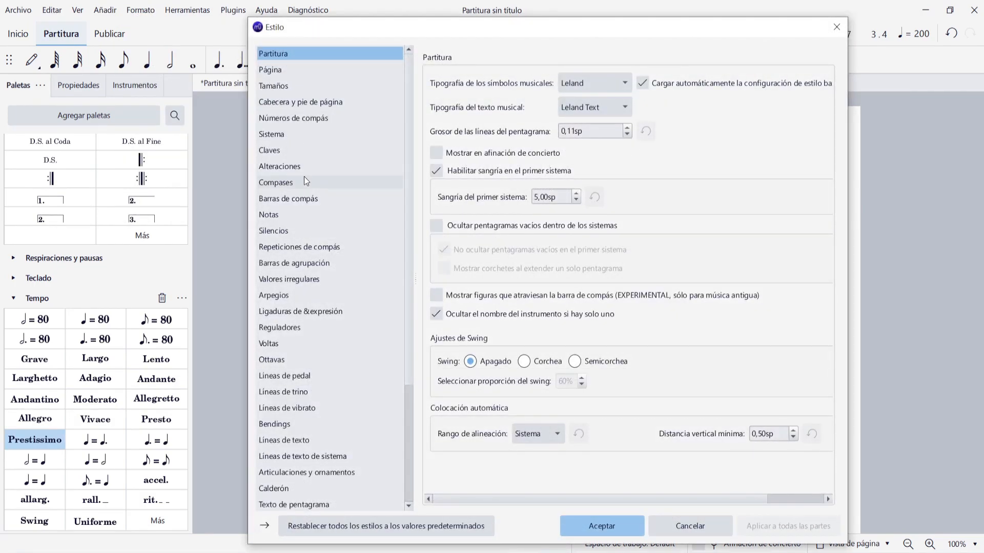
pyautogui.click(295, 205)
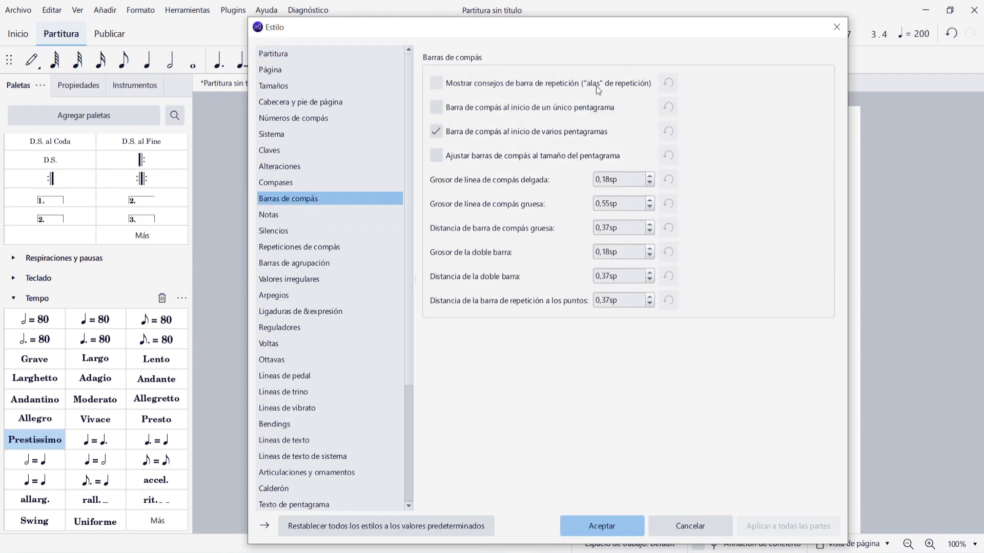
pyautogui.click(435, 84)
pyautogui.click(597, 527)
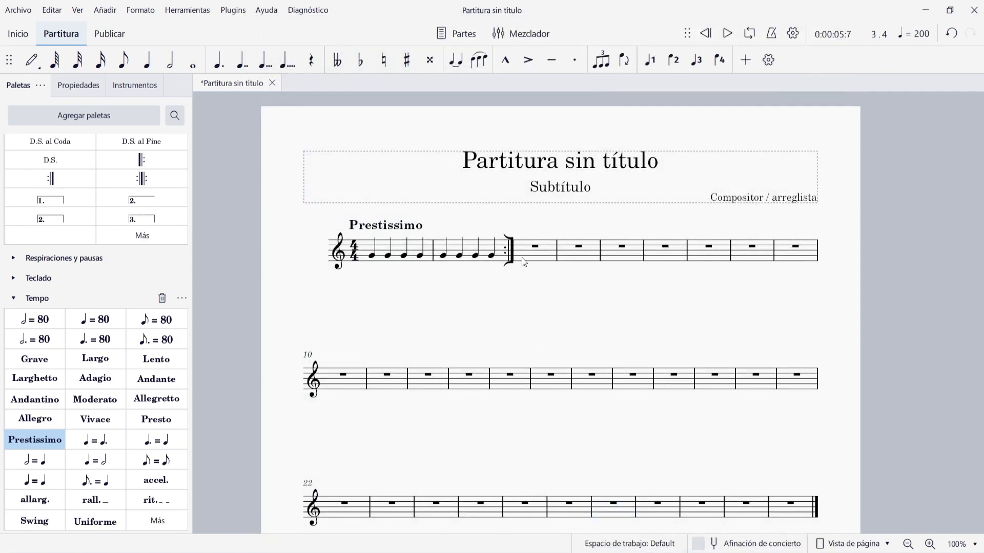
# Turn off the score-wide repeat barline wings in the Barras de compás style settings
pyautogui.click(134, 11)
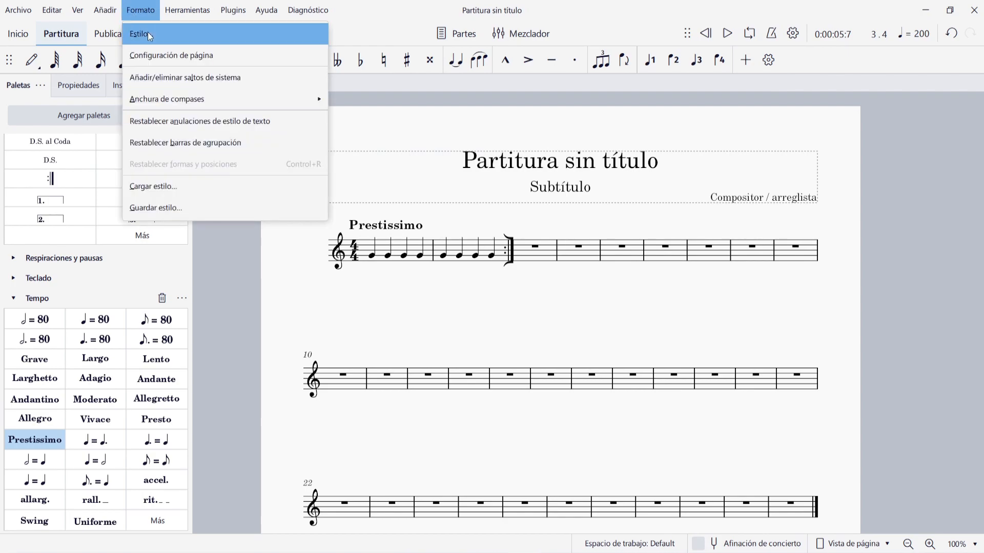
pyautogui.click(146, 32)
pyautogui.click(451, 83)
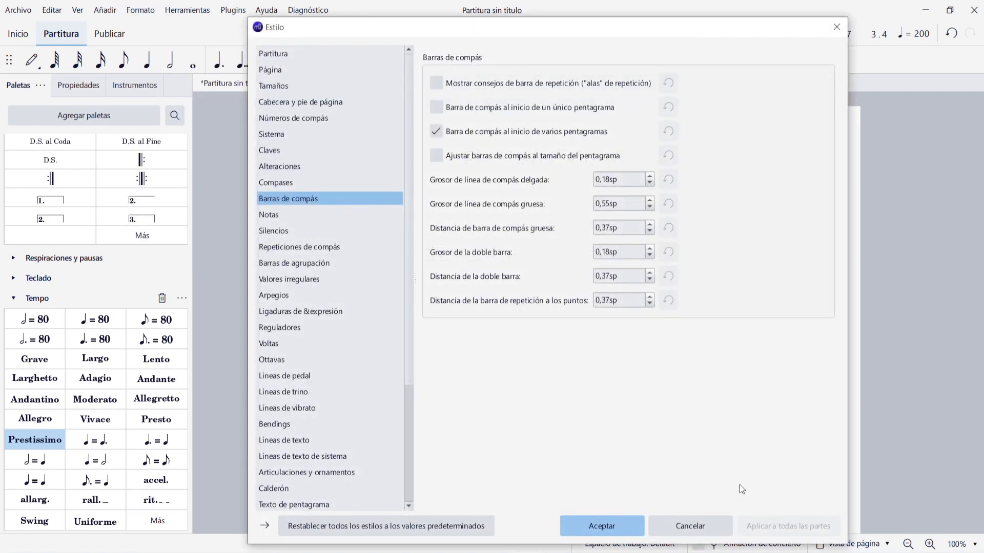
pyautogui.click(615, 527)
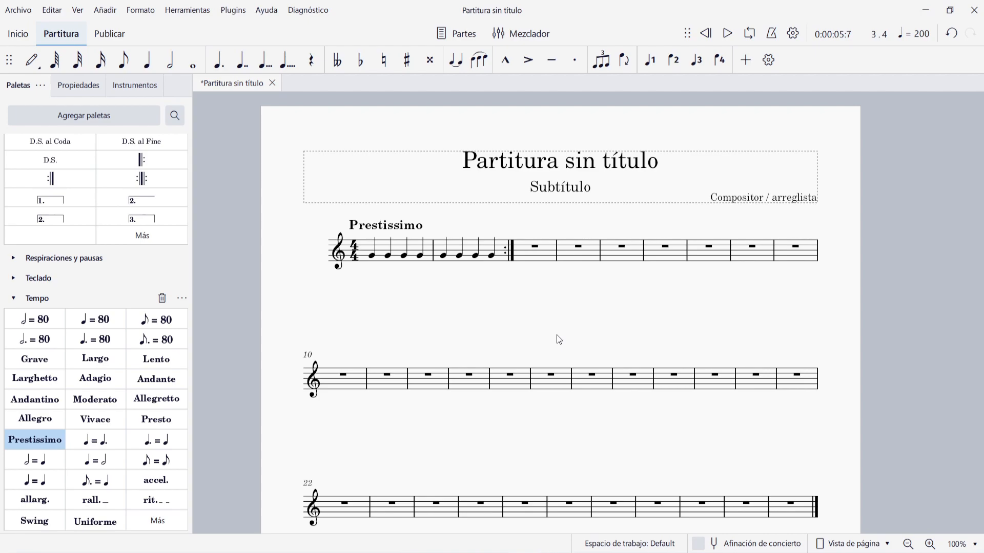
# Set the repeat style of the end-repeat barline after measure 2 to the winged version
pyautogui.click(511, 252)
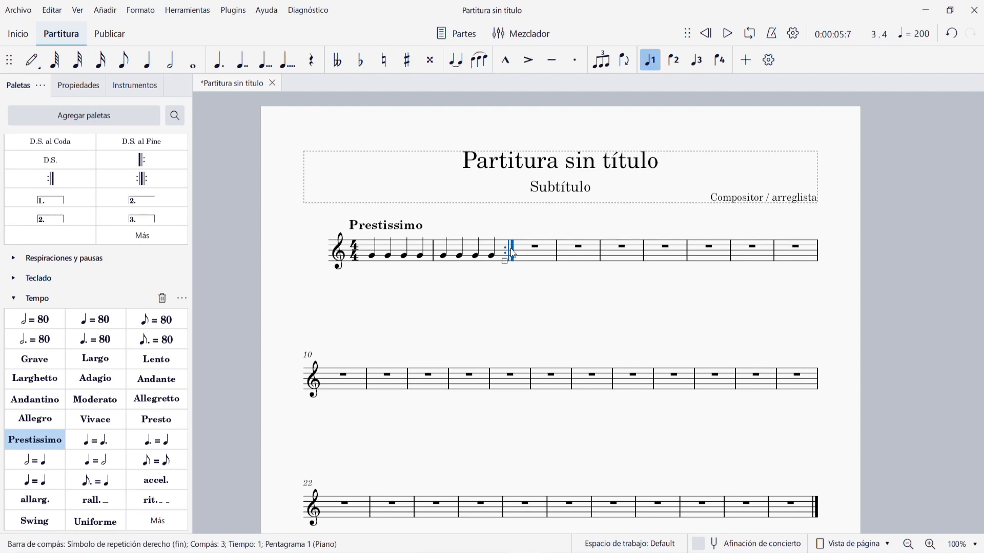
pyautogui.click(78, 85)
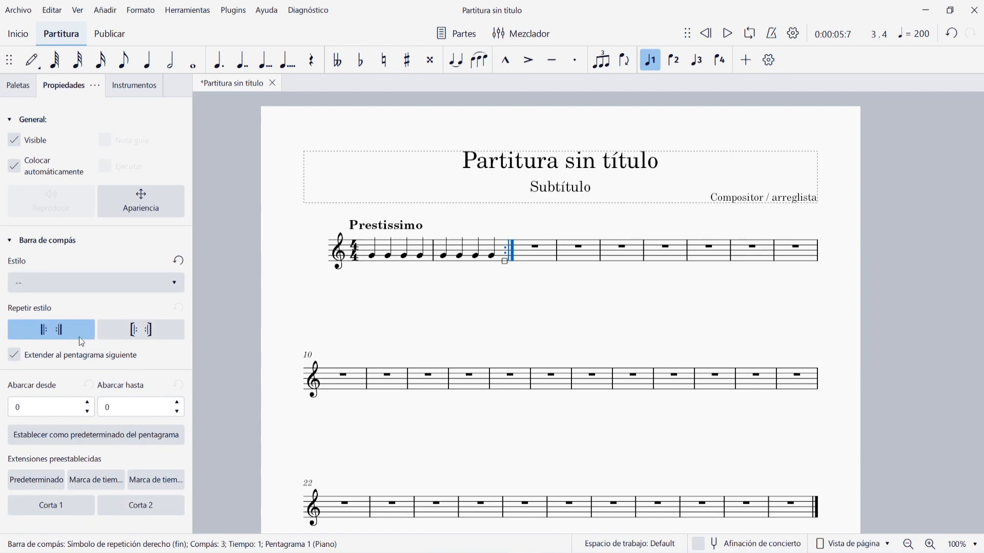
pyautogui.click(141, 330)
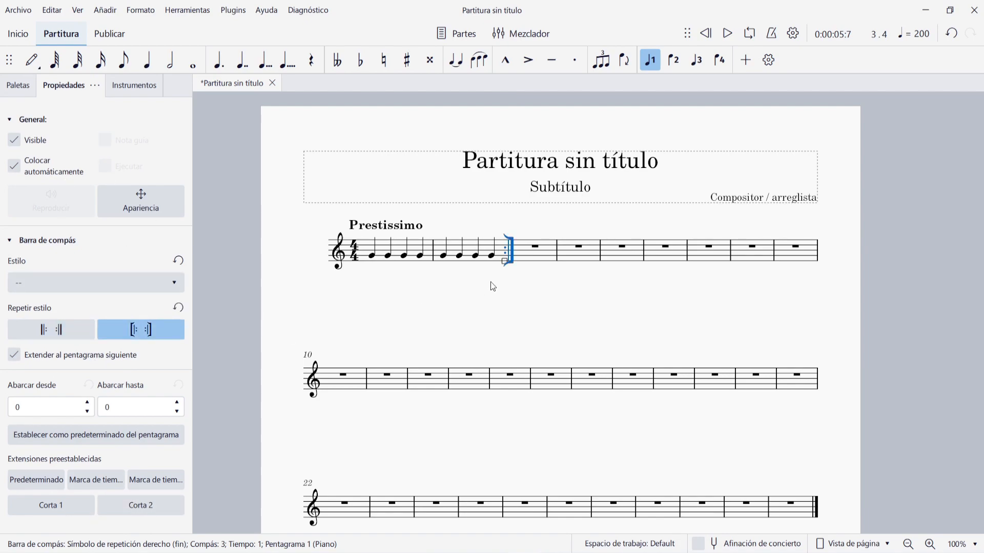
# Restore the plain repeat style on the end-repeat barline after measure 2 and add a start-repeat barline before measure 2
pyautogui.click(54, 330)
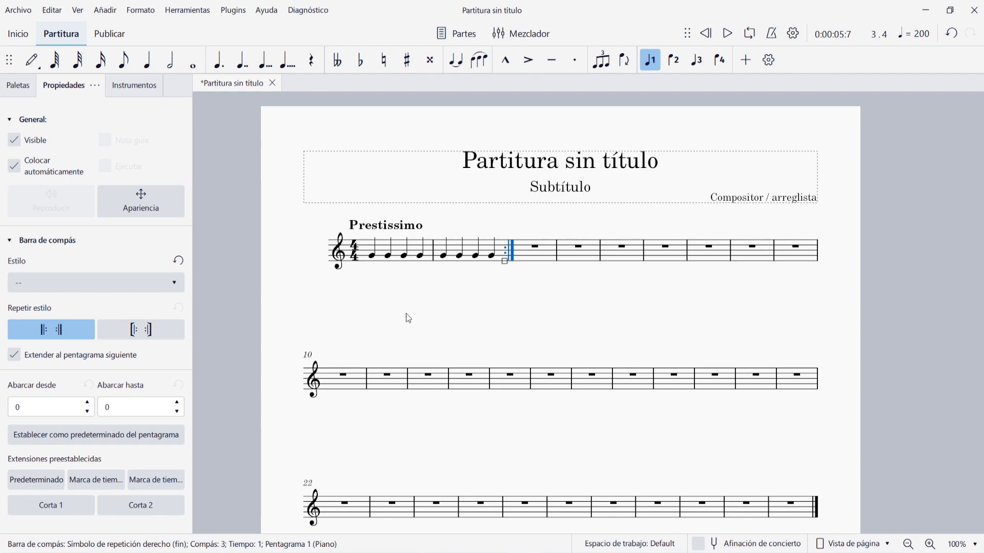
pyautogui.click(433, 252)
pyautogui.click(16, 85)
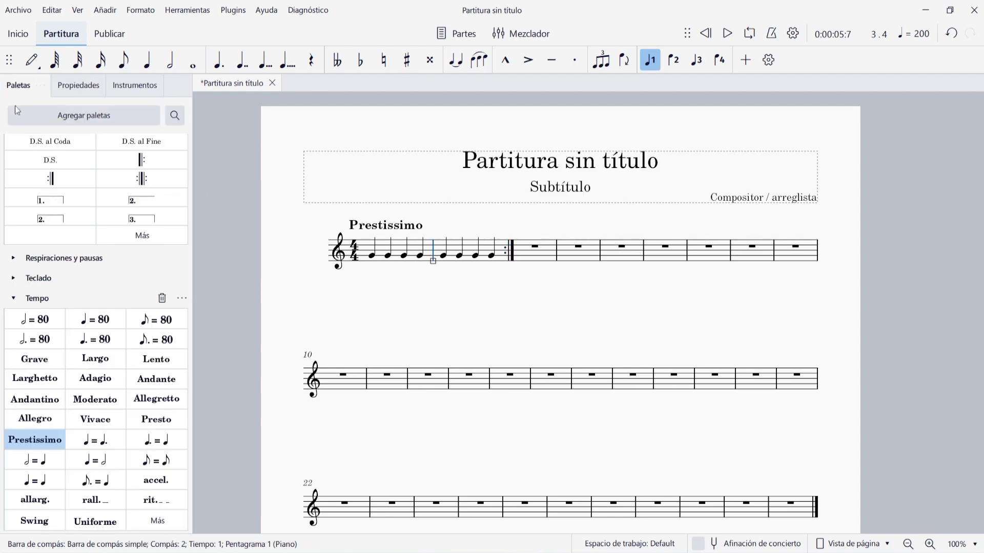
pyautogui.click(118, 161)
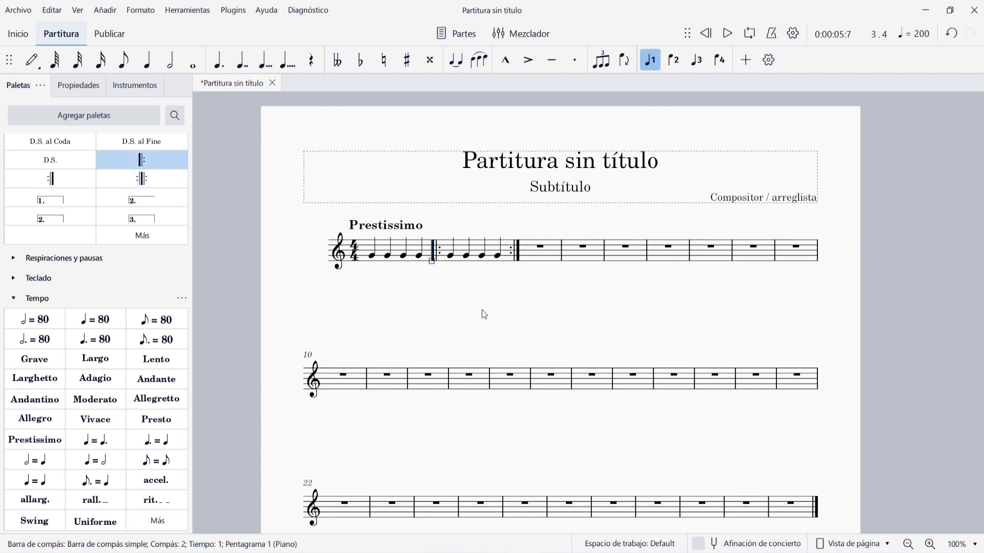
pyautogui.click(545, 289)
# Check the measure properties of empty measure 4 for a repeat count option
pyautogui.click(581, 259)
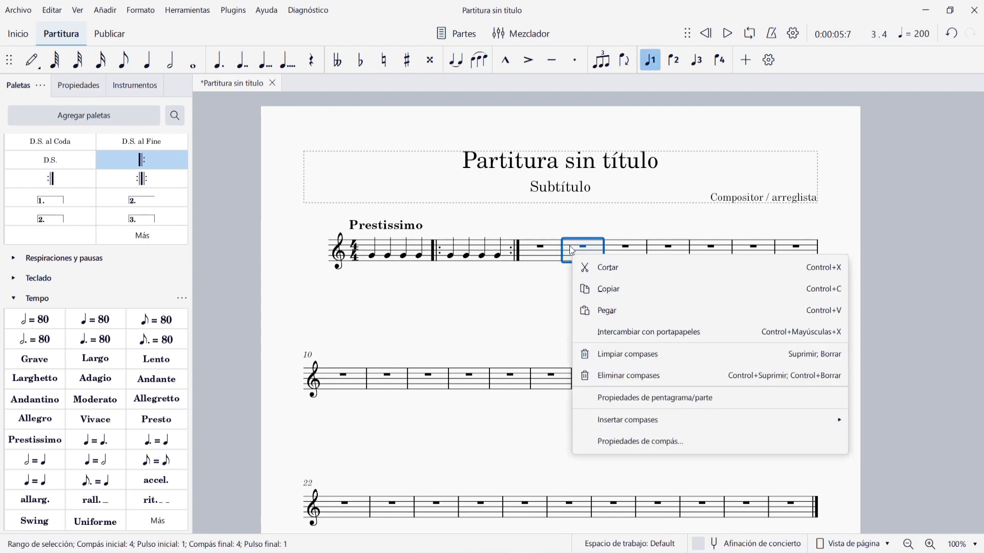
pyautogui.click(623, 444)
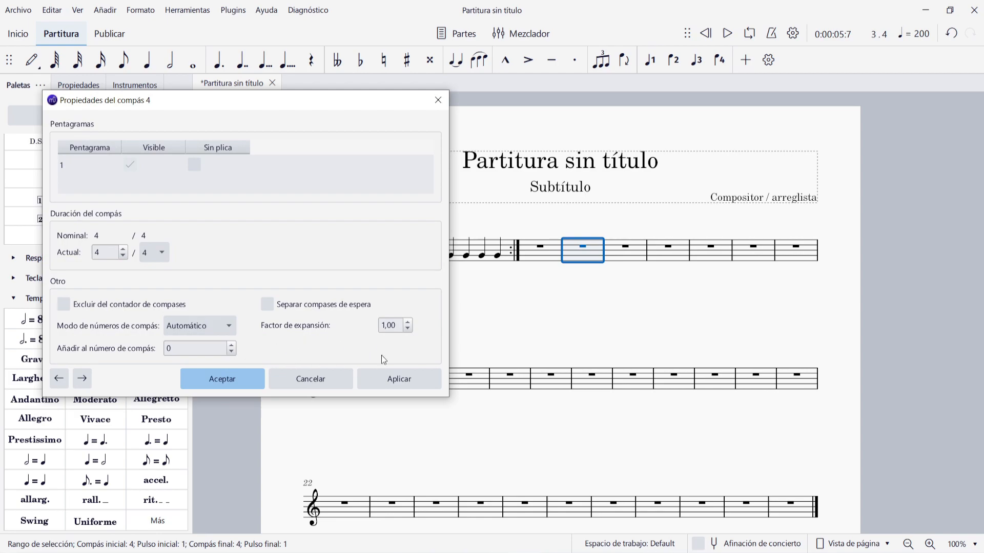
pyautogui.click(321, 380)
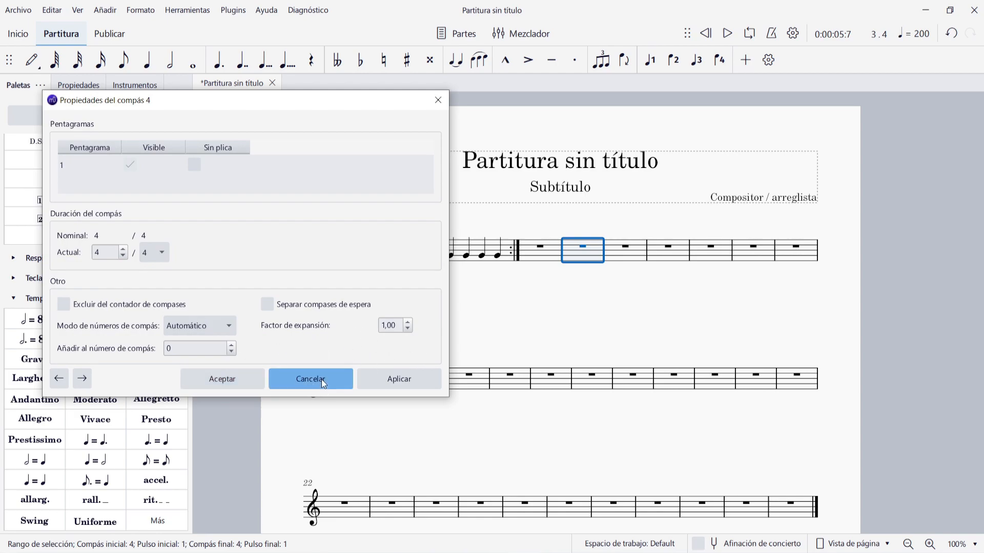
# Set the repeat count (Cantidad de repeticiones) of measure 2 to 3 and play the score back from the beginning
pyautogui.click(505, 258)
pyautogui.rightClick(504, 257)
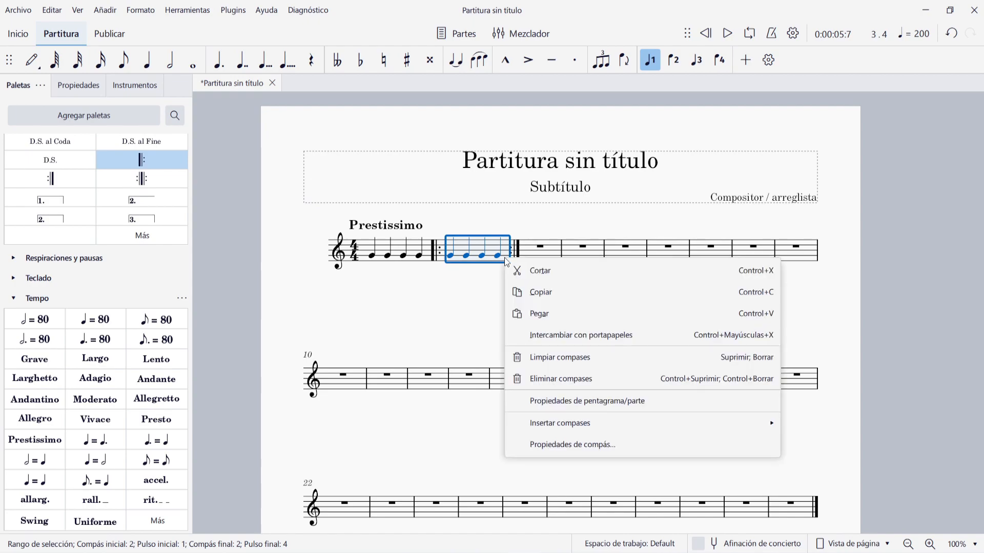
pyautogui.click(575, 443)
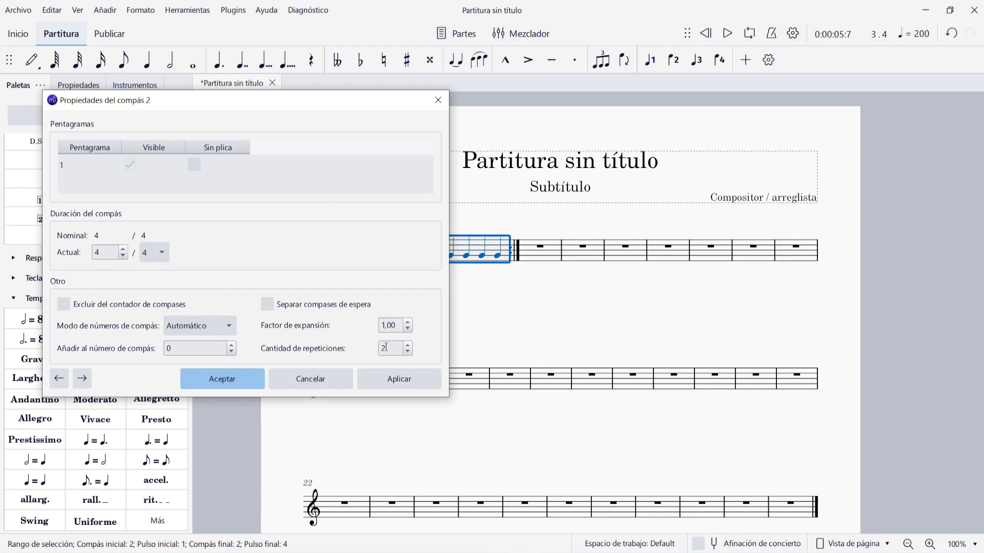
pyautogui.click(407, 346)
pyautogui.click(394, 380)
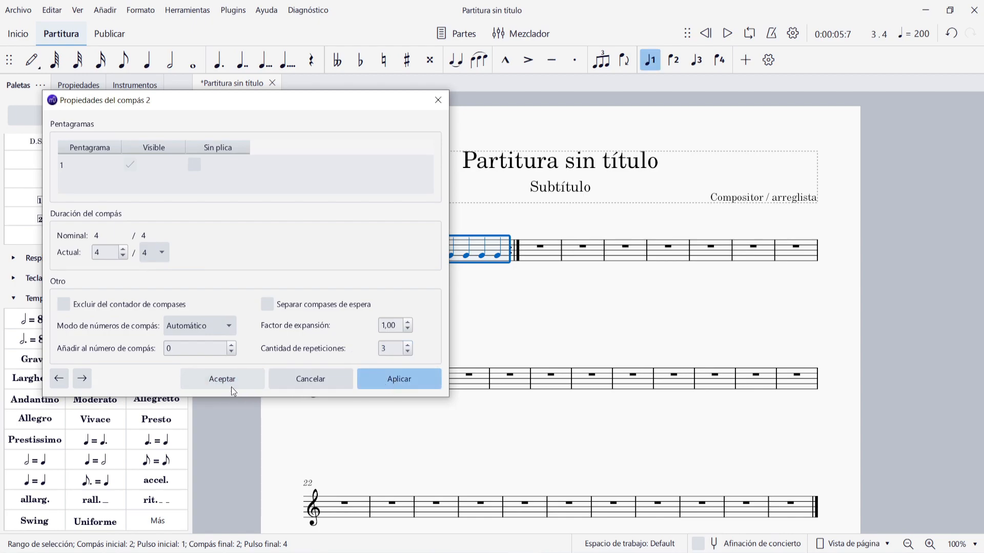
pyautogui.click(231, 386)
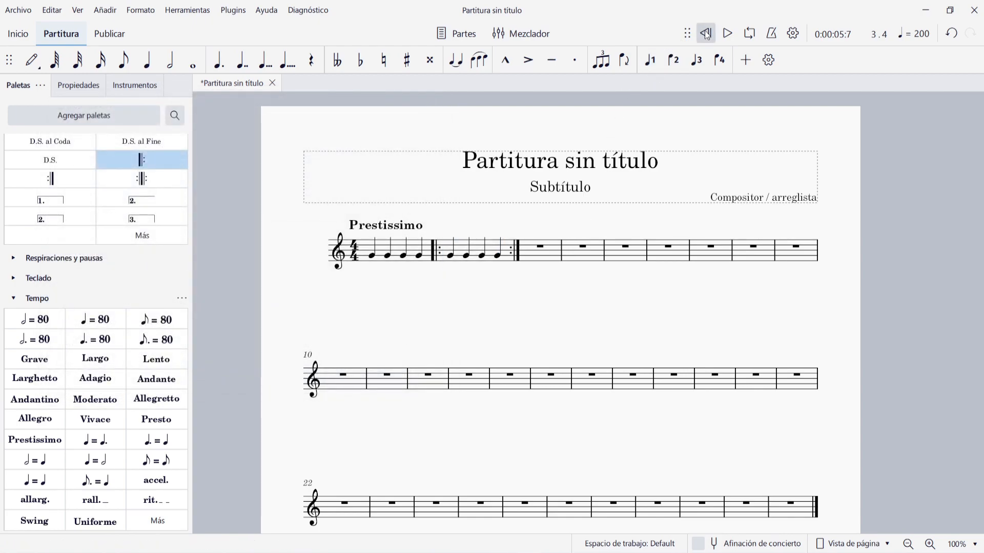
pyautogui.click(727, 33)
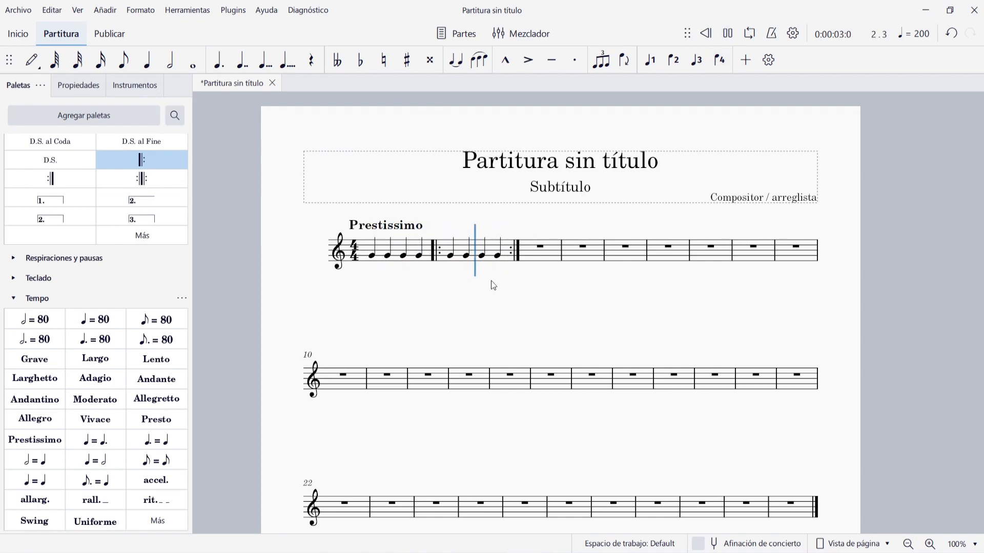
pyautogui.press('space')
# Replace the end-repeat barline after measure 2 with a normal single barline
pyautogui.click(517, 251)
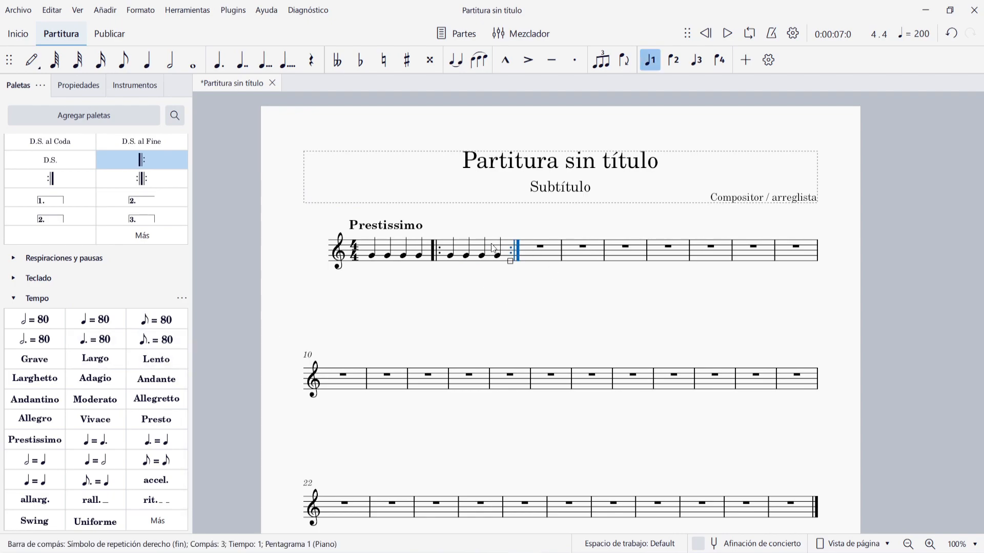
pyautogui.click(511, 271)
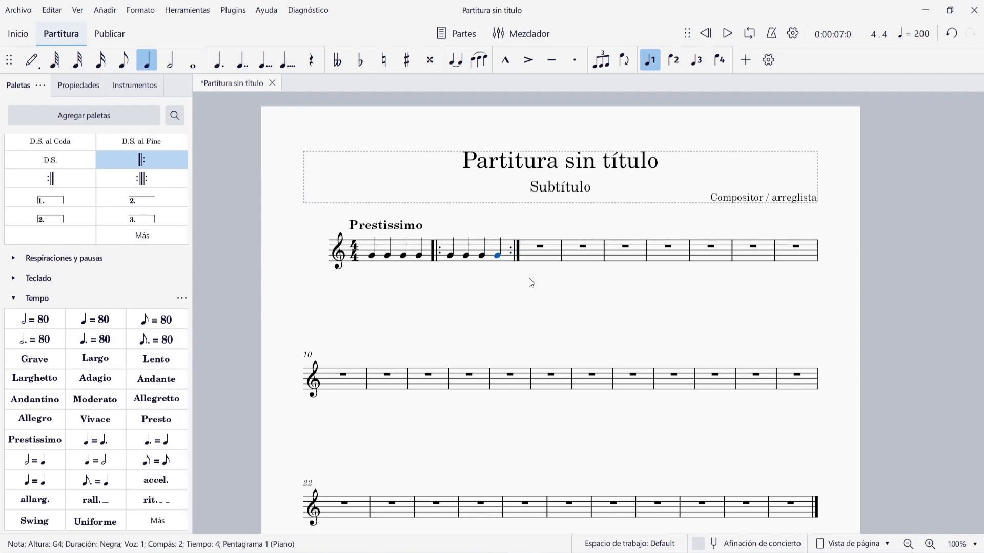
pyautogui.click(529, 278)
pyautogui.click(518, 255)
pyautogui.click(533, 290)
pyautogui.click(541, 300)
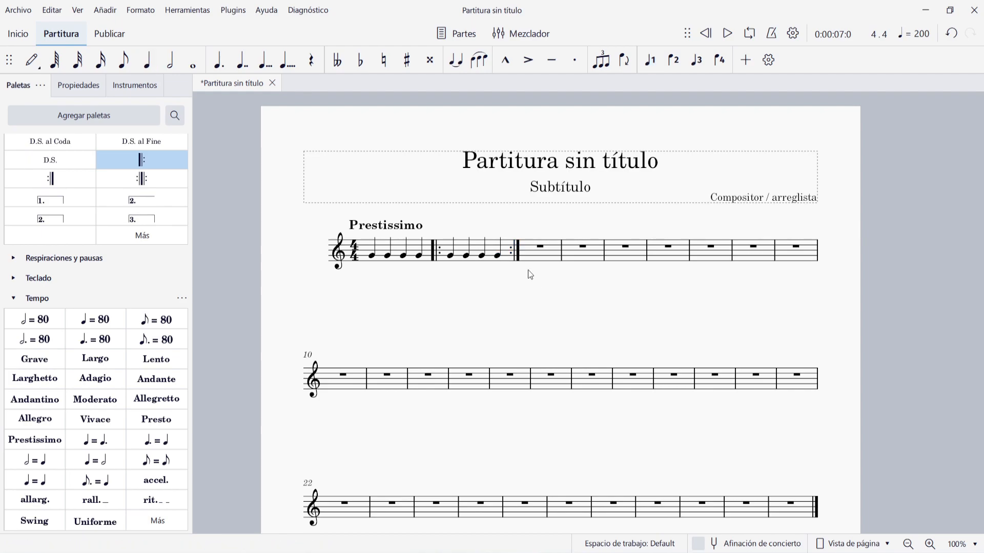
pyautogui.click(518, 256)
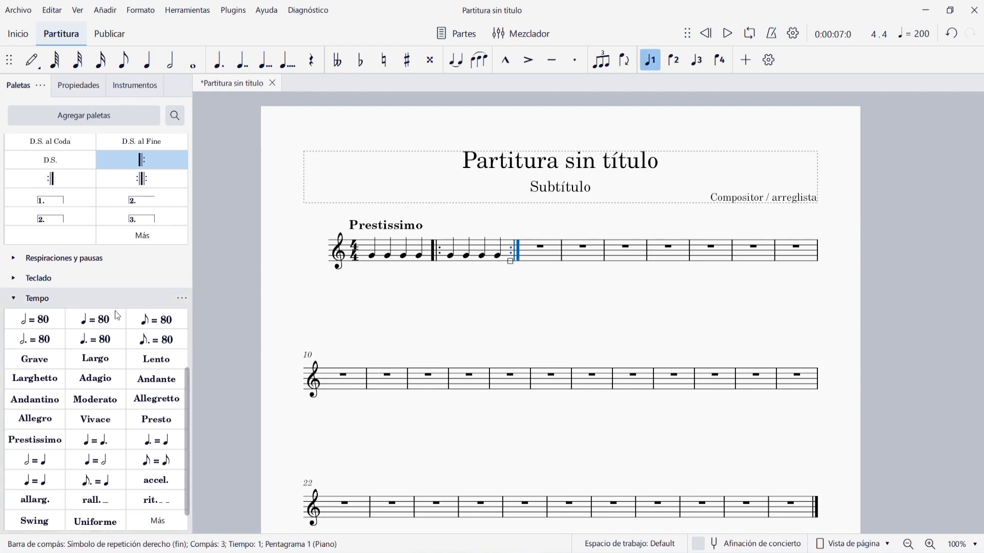
pyautogui.scroll(10, 124, 290)
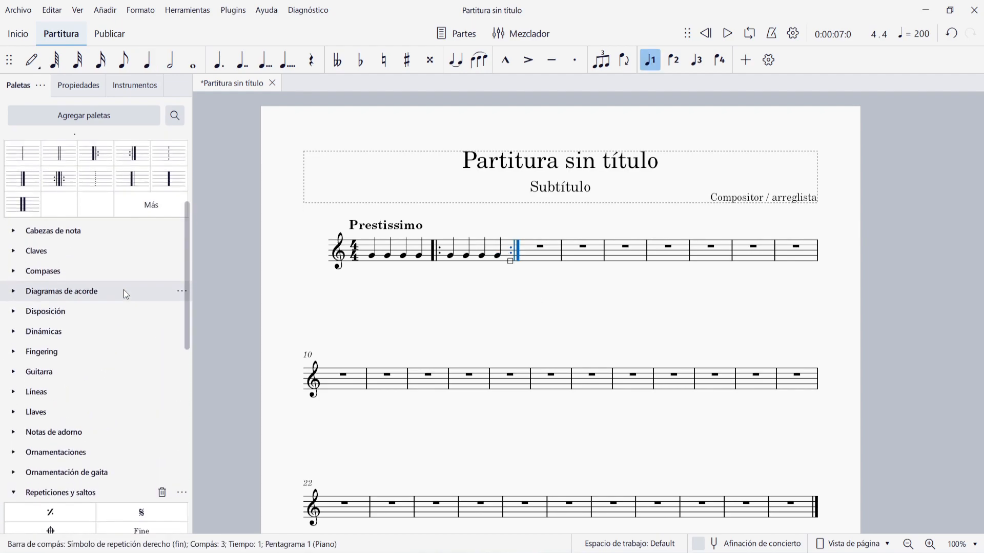
pyautogui.scroll(2, 124, 290)
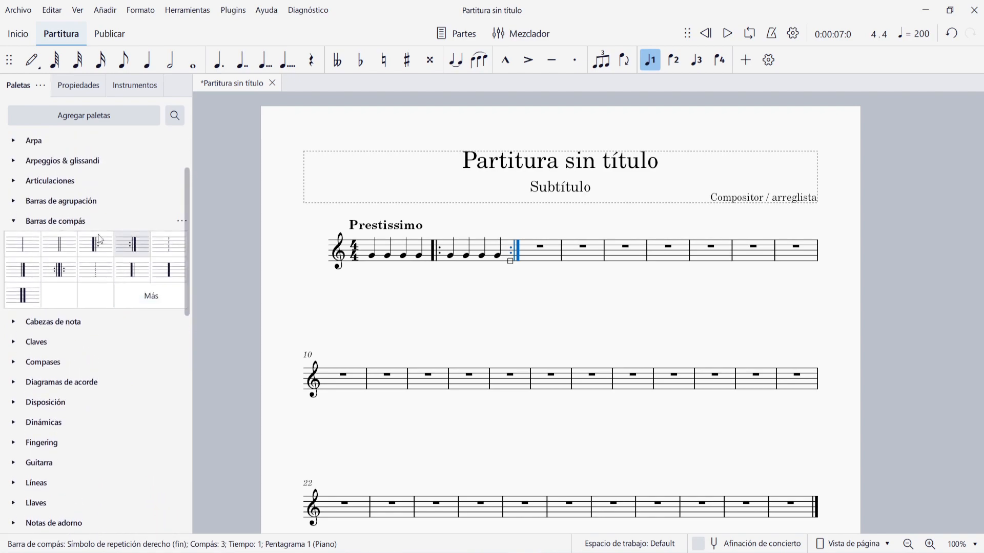
pyautogui.click(24, 242)
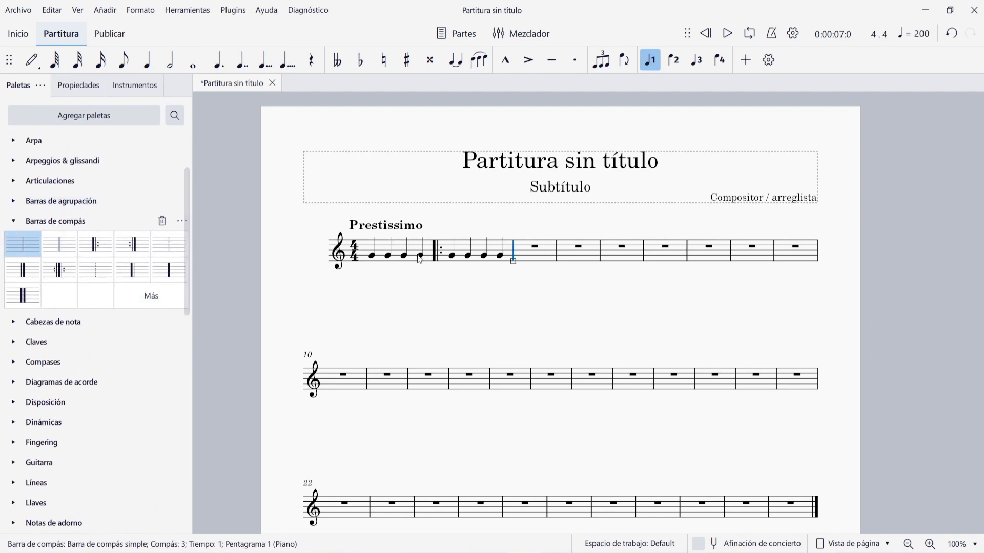
pyautogui.click(502, 280)
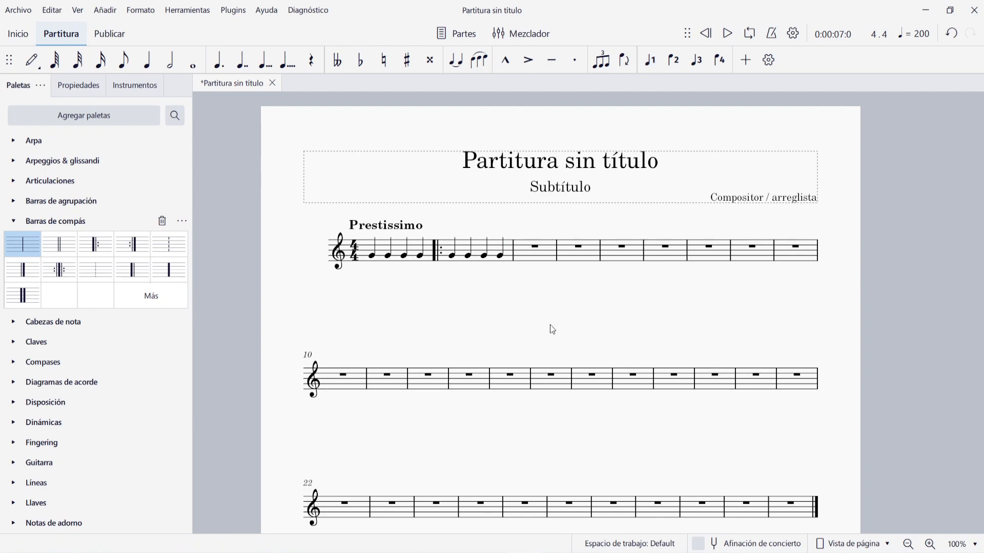
# Put an end-repeat barline after measure 3 and fill measure 3 with four G4 quarter notes
pyautogui.click(557, 251)
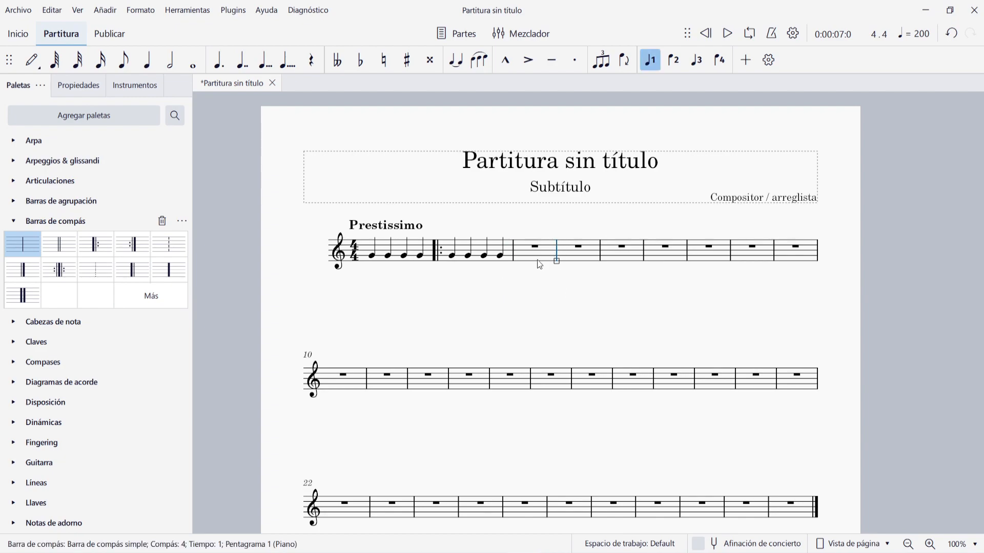
pyautogui.click(133, 250)
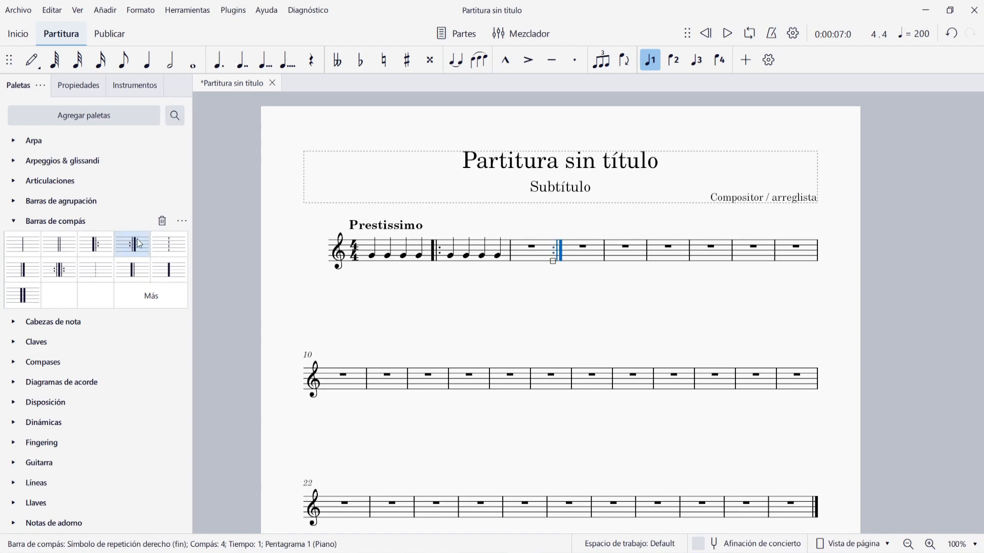
pyautogui.press('n')
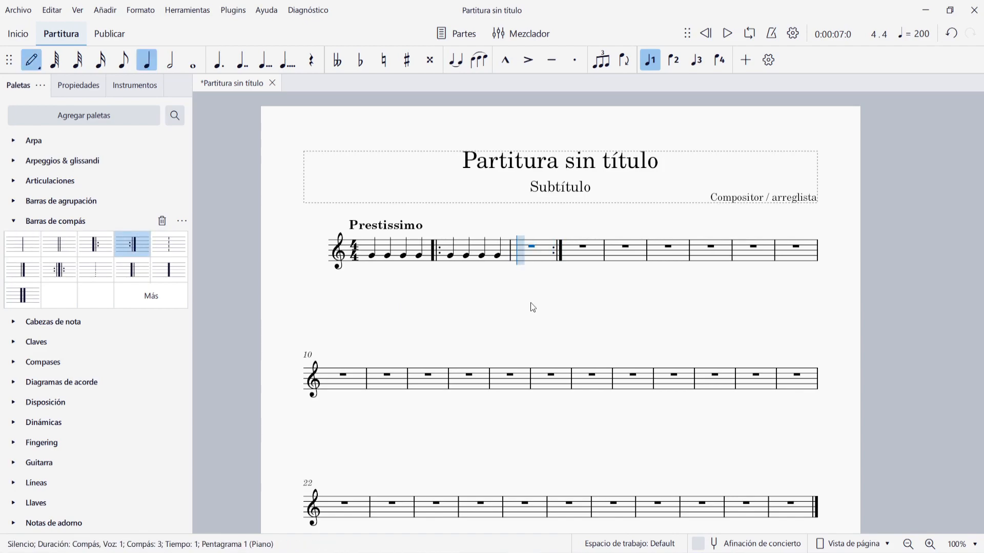
pyautogui.press('g')
pyautogui.press('g')
pyautogui.press('g')
pyautogui.press('g')
pyautogui.press('Escape')
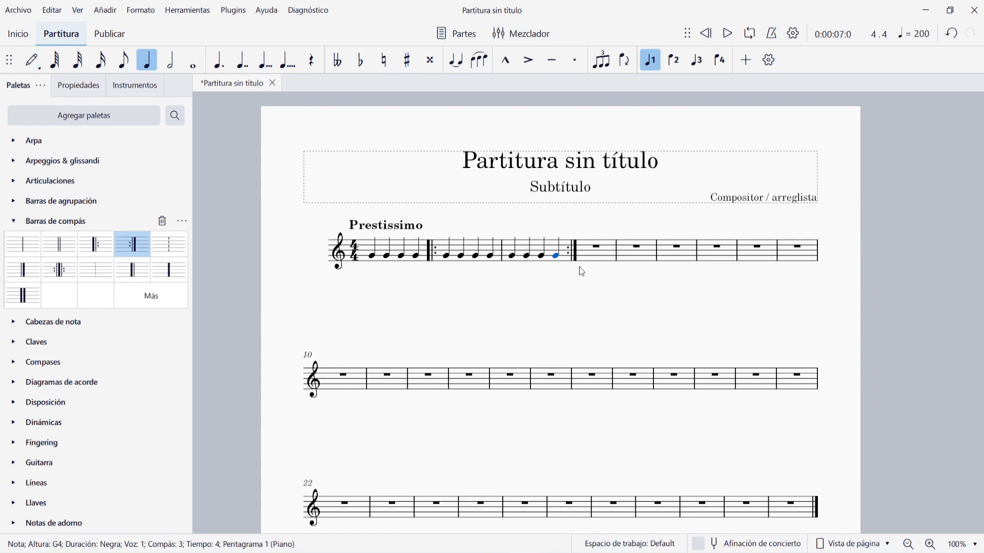
# Fill measure 4 with four C5 quarter notes
pyautogui.click(593, 256)
pyautogui.press('n')
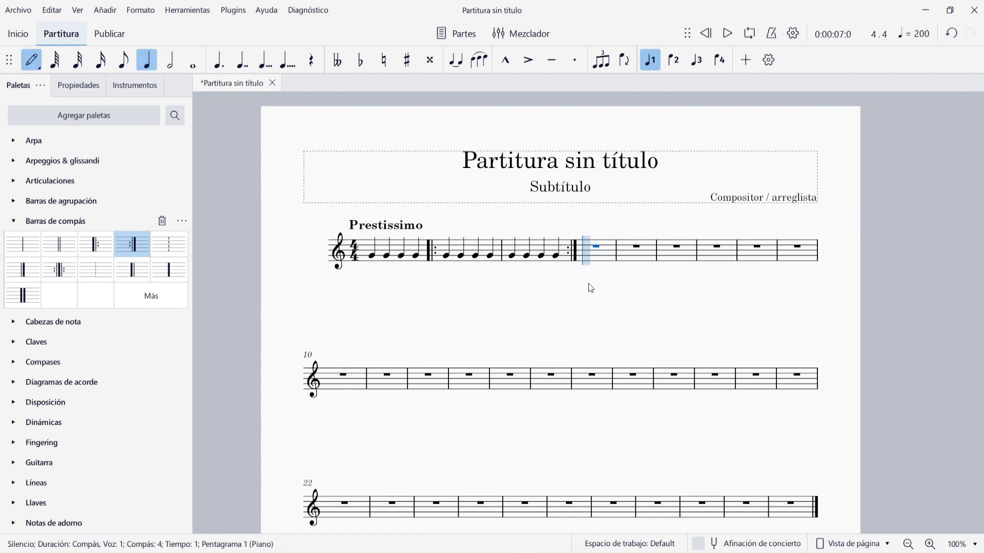
pyautogui.press('c')
pyautogui.press('c')
pyautogui.press('c')
pyautogui.press('c')
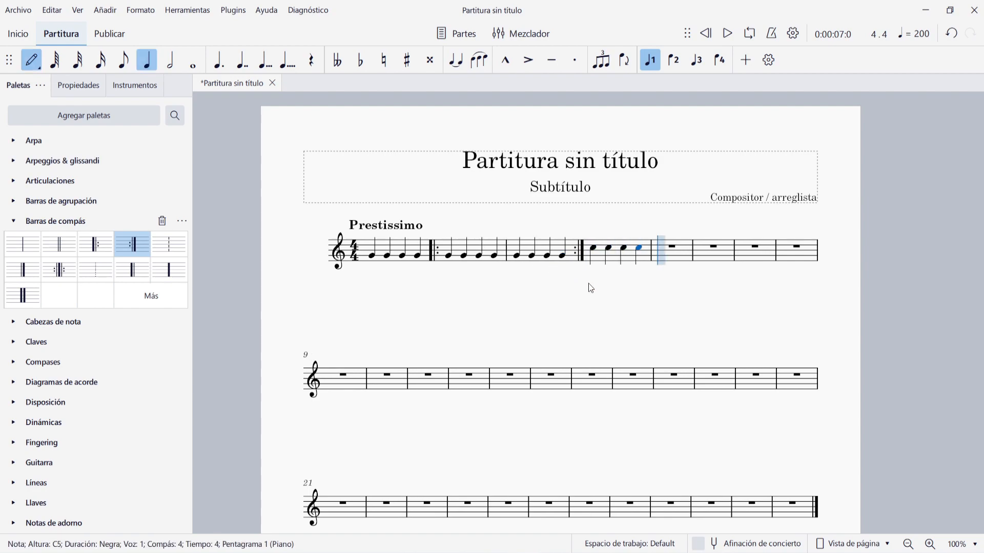
pyautogui.press('Escape')
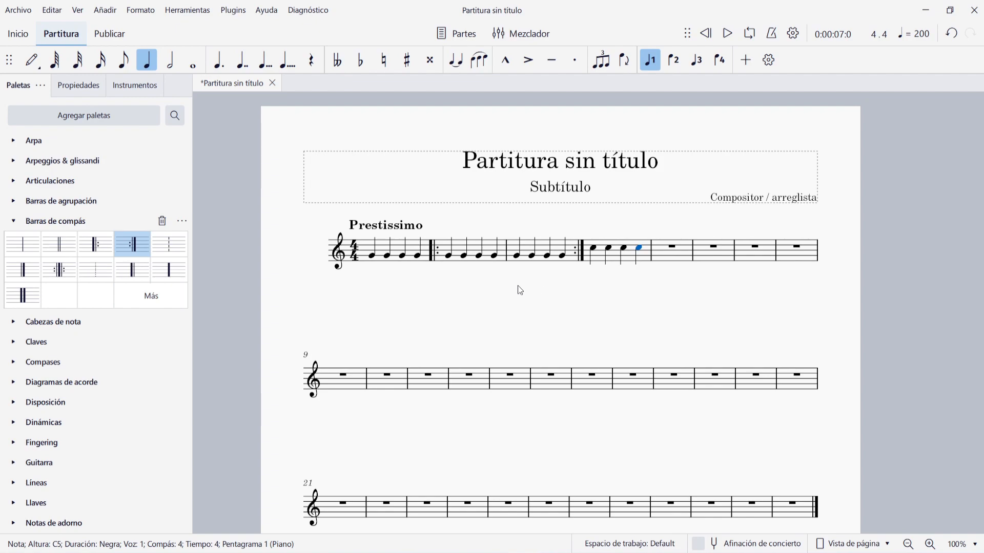
# Add a closed first-ending bracket (1.) from the Repeticiones y saltos palette over measure 3
pyautogui.scroll(-8, 85, 256)
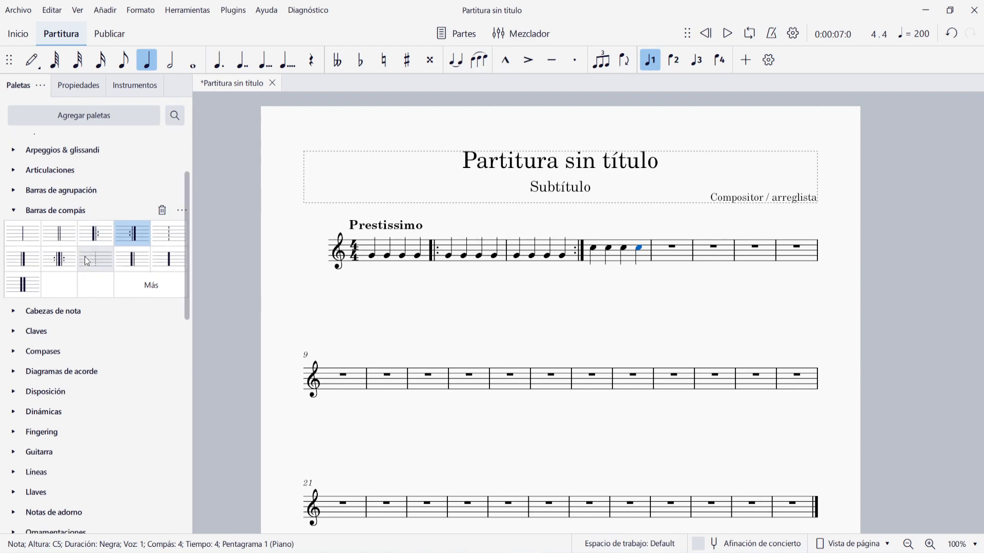
pyautogui.scroll(-4, 84, 255)
pyautogui.scroll(2, 84, 255)
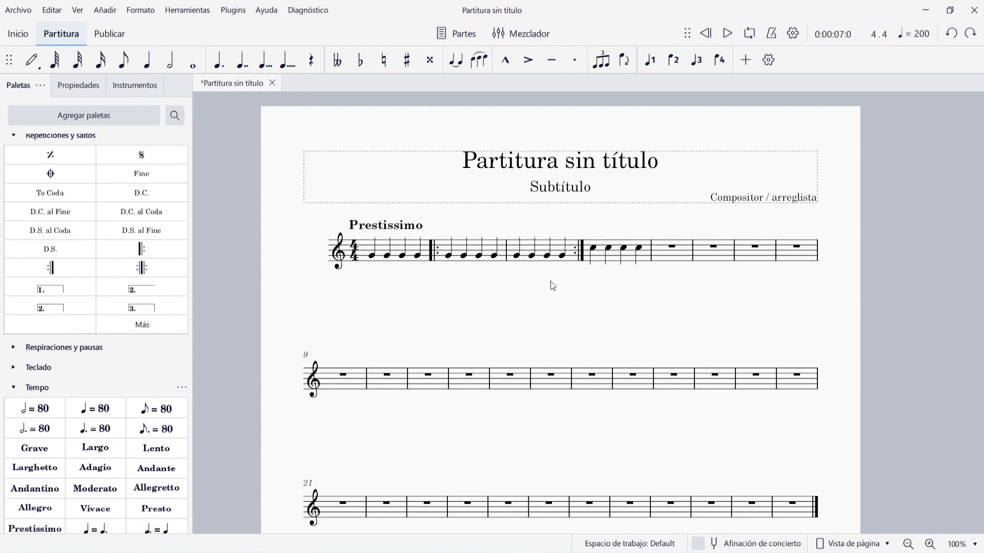
pyautogui.click(546, 245)
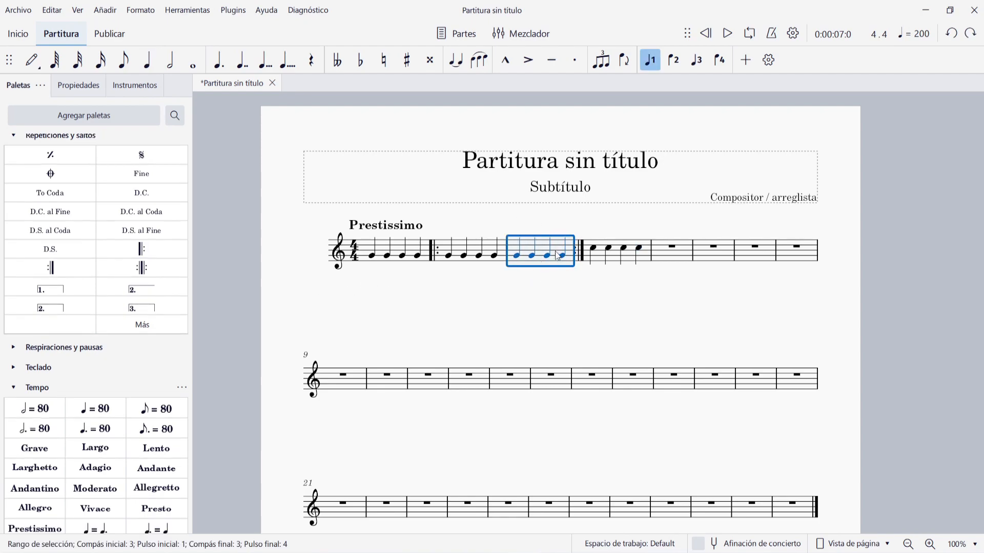
pyautogui.click(55, 296)
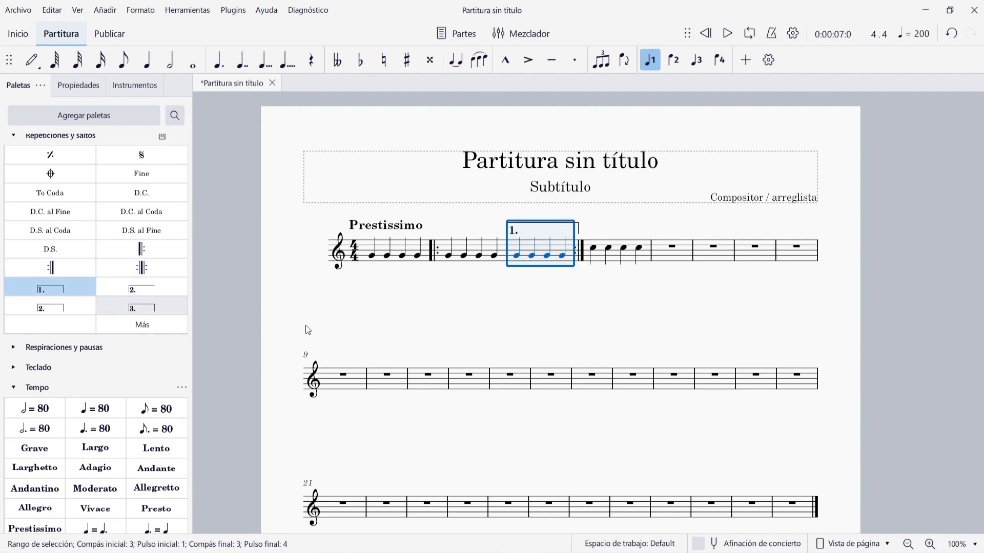
pyautogui.press('Escape')
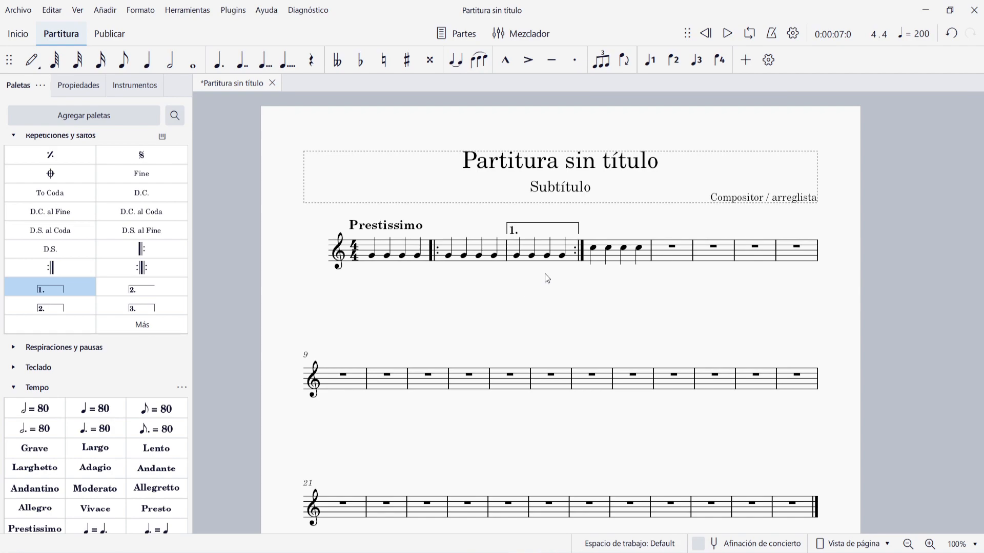
# Add an open second-ending bracket (2.) over measure 4
pyautogui.click(601, 263)
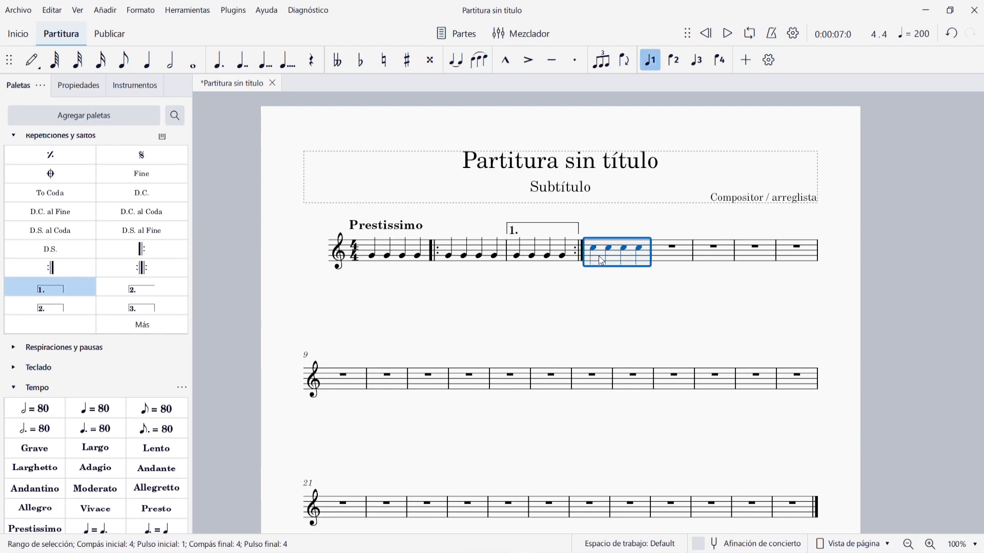
pyautogui.click(134, 291)
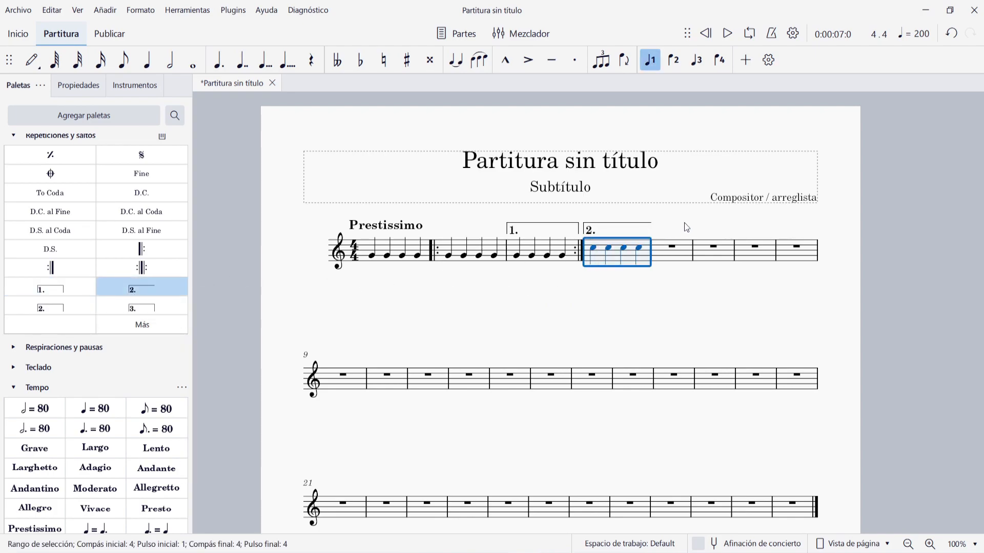
pyautogui.press('Escape')
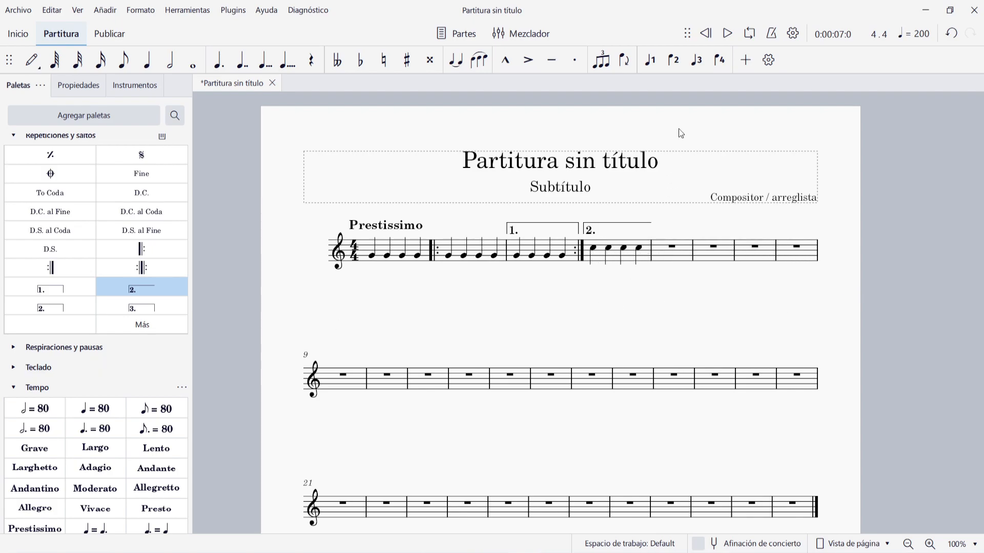
# Play the score back with both endings and delete the first and second ending brackets over measures 3 and 4
pyautogui.click(727, 34)
pyautogui.click(728, 33)
pyautogui.click(534, 227)
pyautogui.press('Delete')
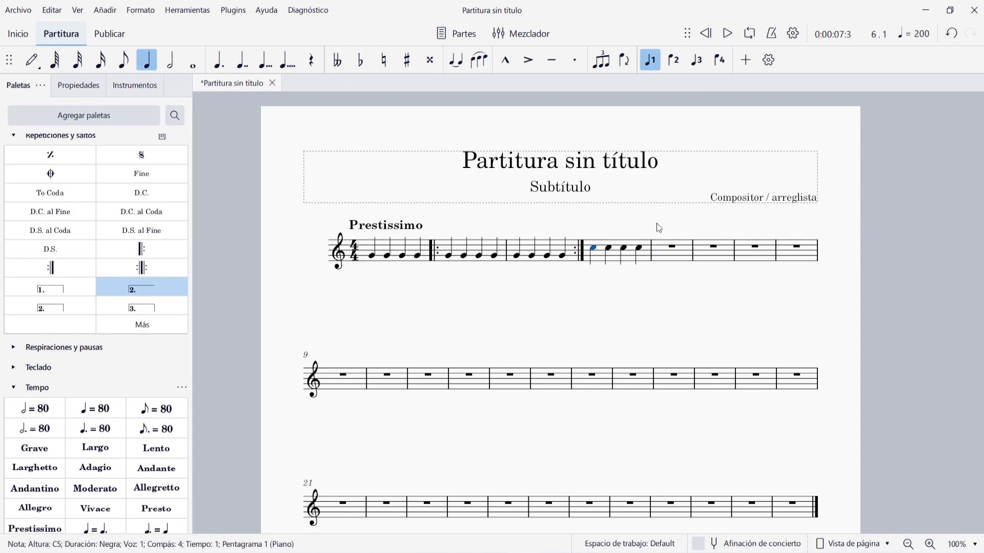
# Play the score back from the start without the ending brackets and stop after measure 4
pyautogui.click(625, 308)
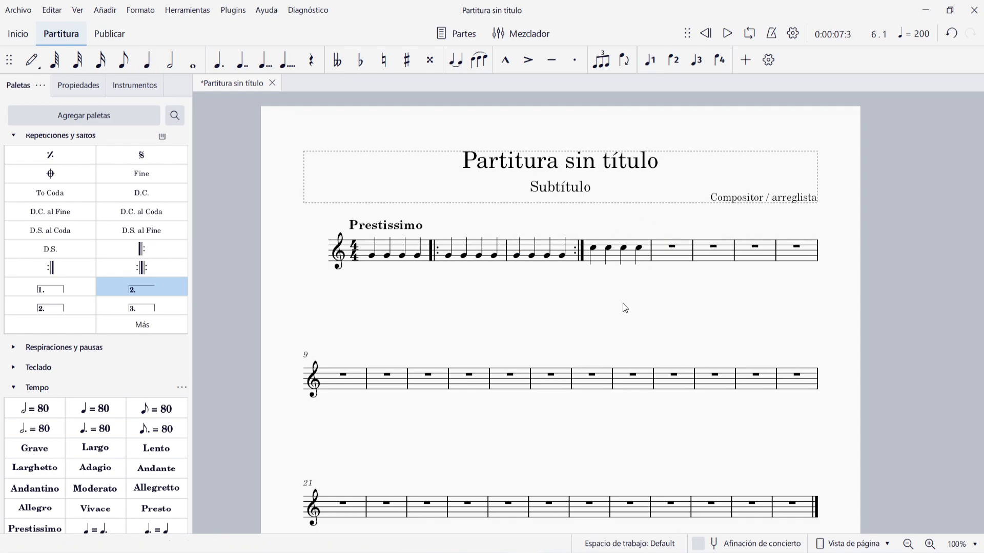
pyautogui.click(553, 247)
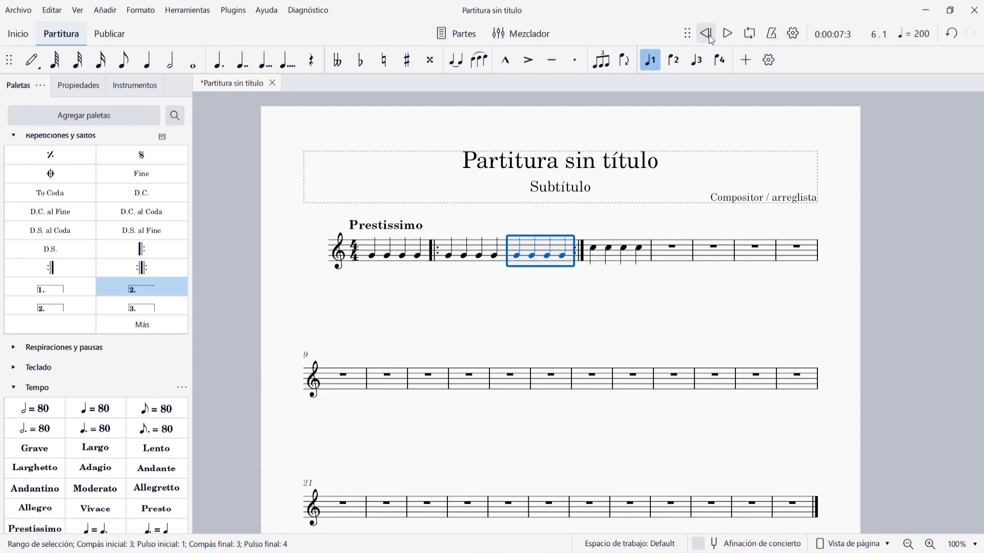
pyautogui.click(727, 33)
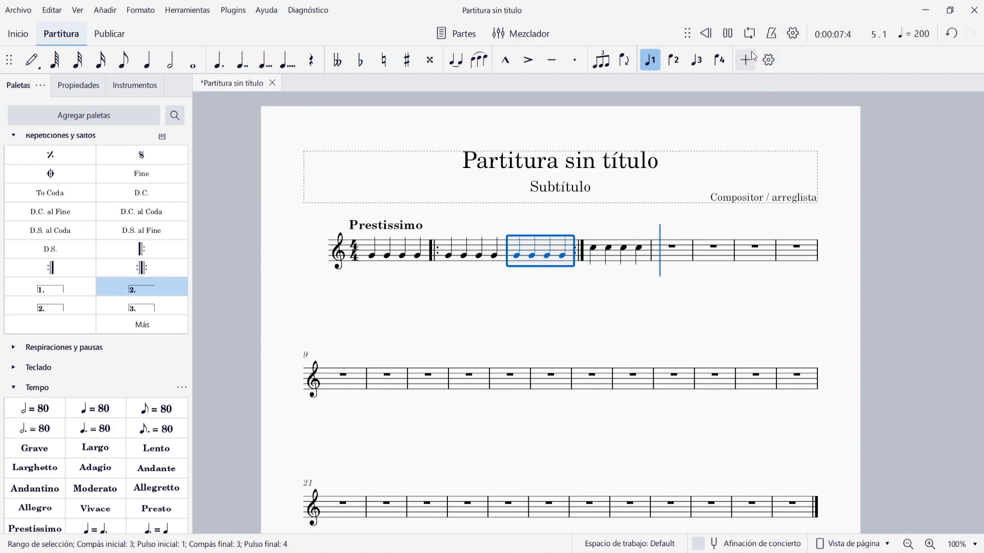
pyautogui.click(728, 35)
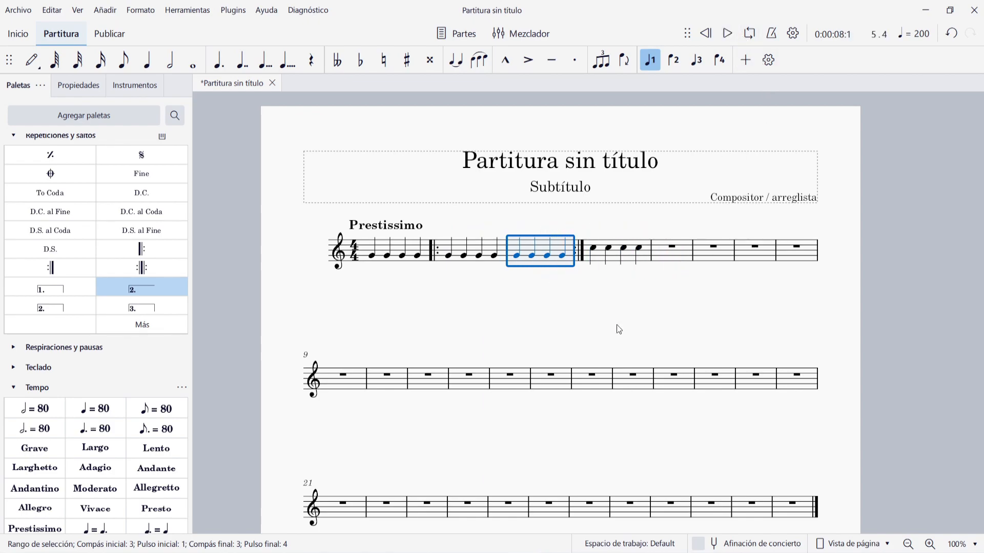
# Undo the deletion of the first and second ending brackets over measures 3 and 4
pyautogui.hotkey('ctrl', 'z')
pyautogui.hotkey('ctrl', 'z')
pyautogui.hotkey('ctrl', 'z')
pyautogui.hotkey('ctrl', 'z')
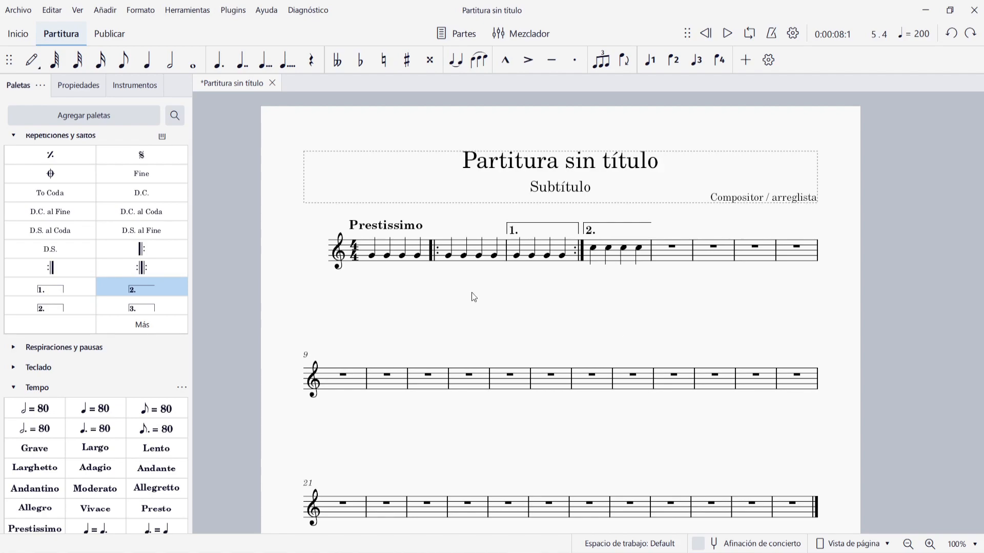
# Add an end-repeat barline at the end of measure 4, under the second ending
pyautogui.click(652, 252)
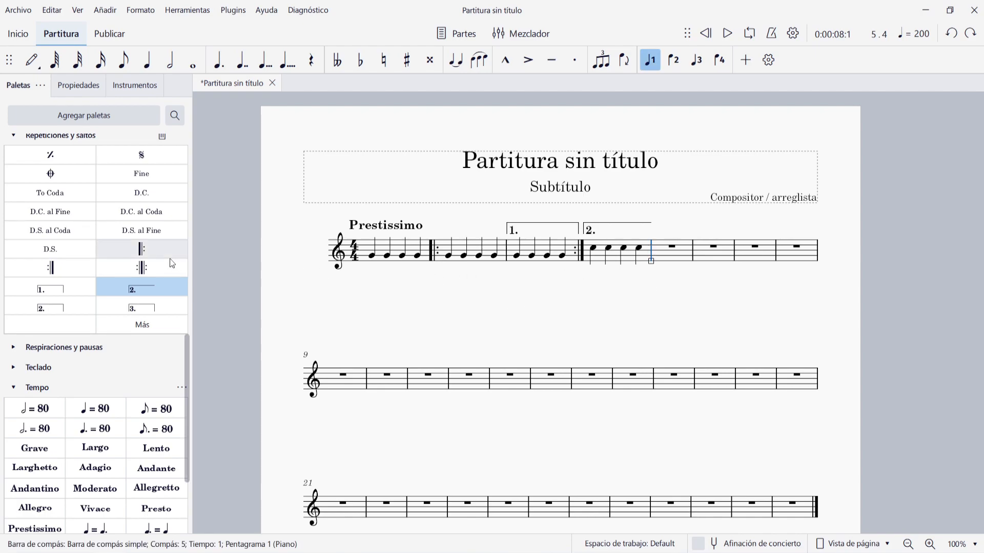
pyautogui.click(59, 266)
pyautogui.click(617, 290)
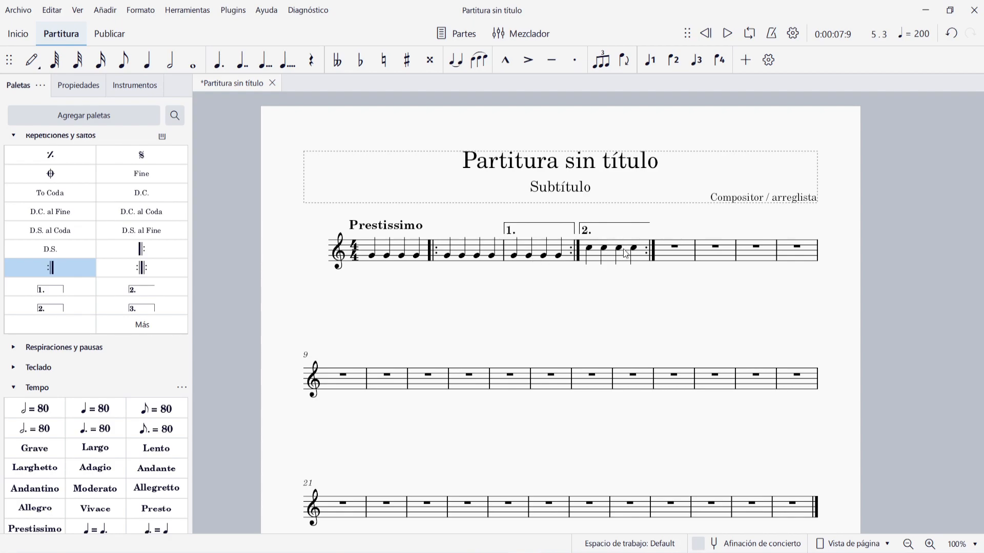
pyautogui.click(669, 259)
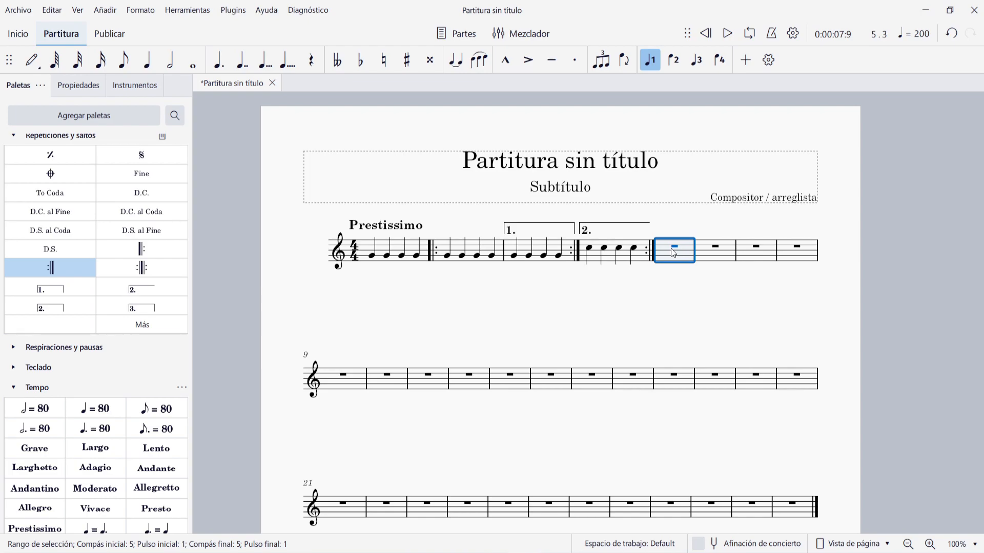
pyautogui.click(523, 292)
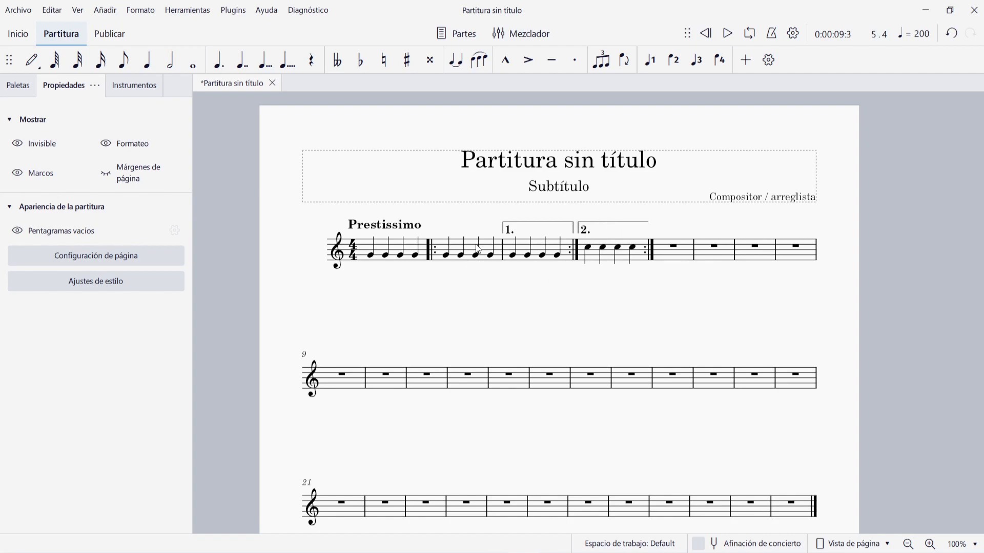
# Set the repeat list of the first ending bracket to 1,3 and of the second ending bracket to 2,4
pyautogui.press('F9')
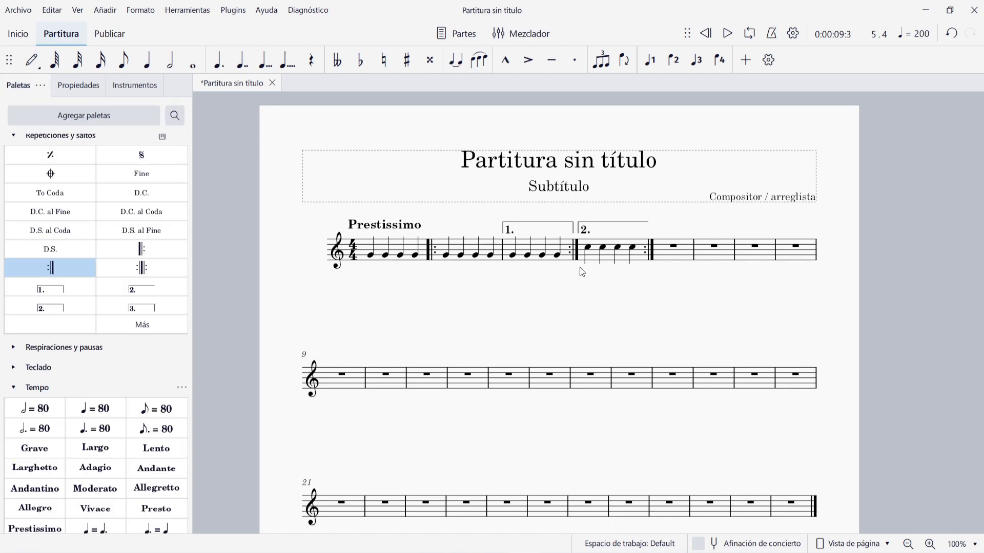
pyautogui.click(533, 225)
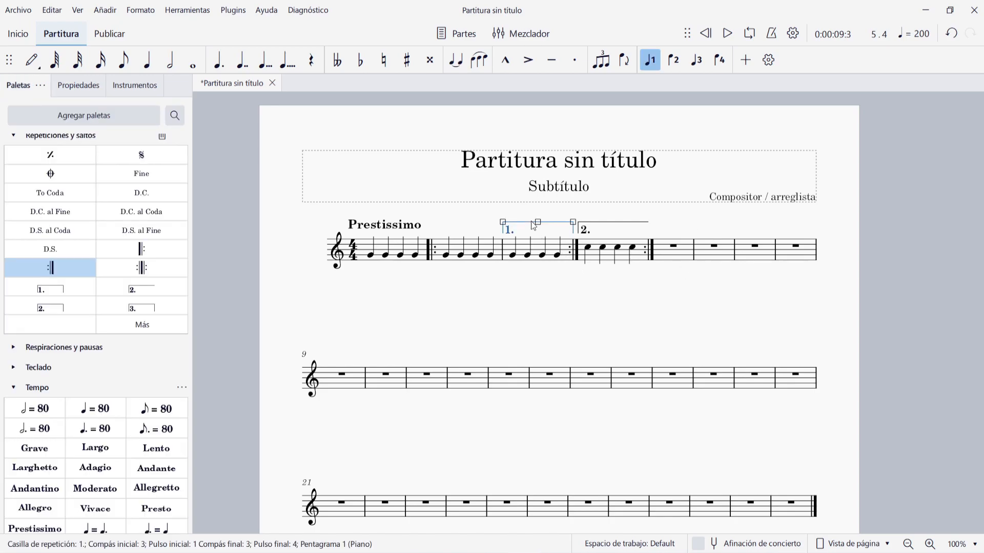
pyautogui.click(71, 85)
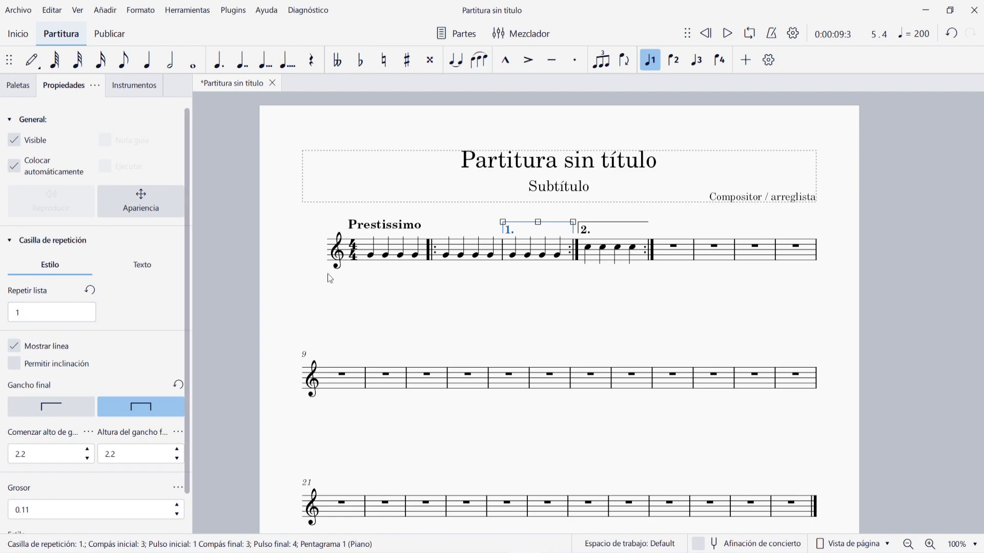
pyautogui.click(583, 228)
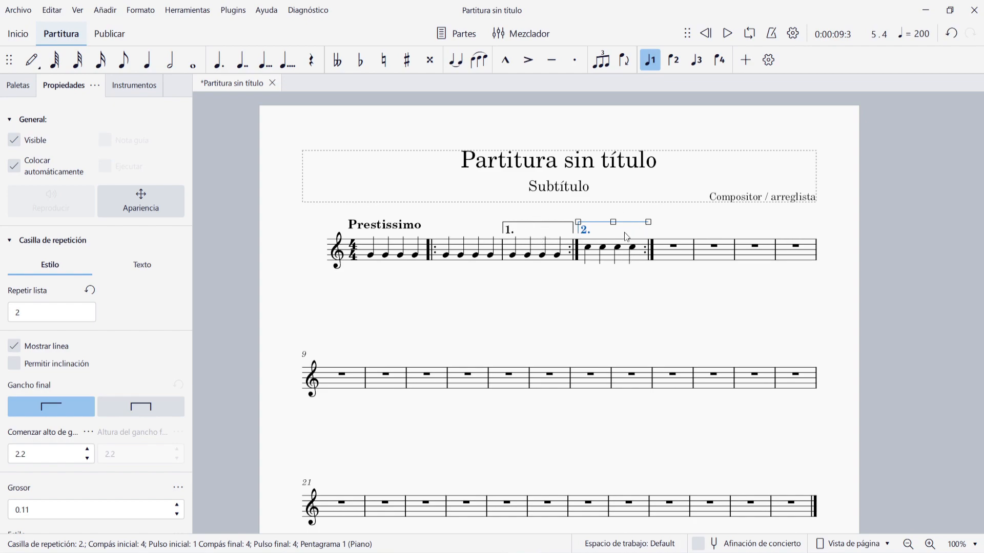
pyautogui.click(520, 227)
pyautogui.click(42, 311)
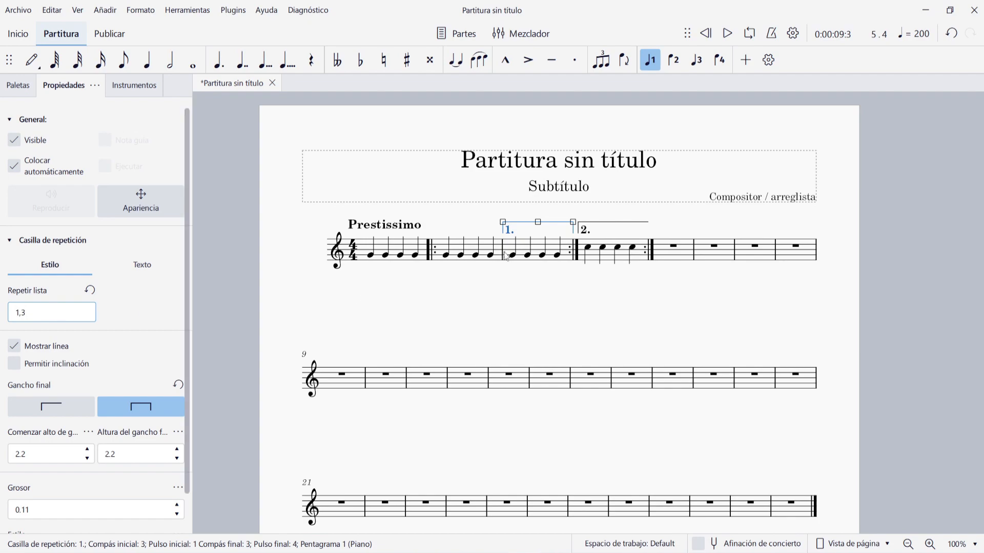
pyautogui.click(587, 228)
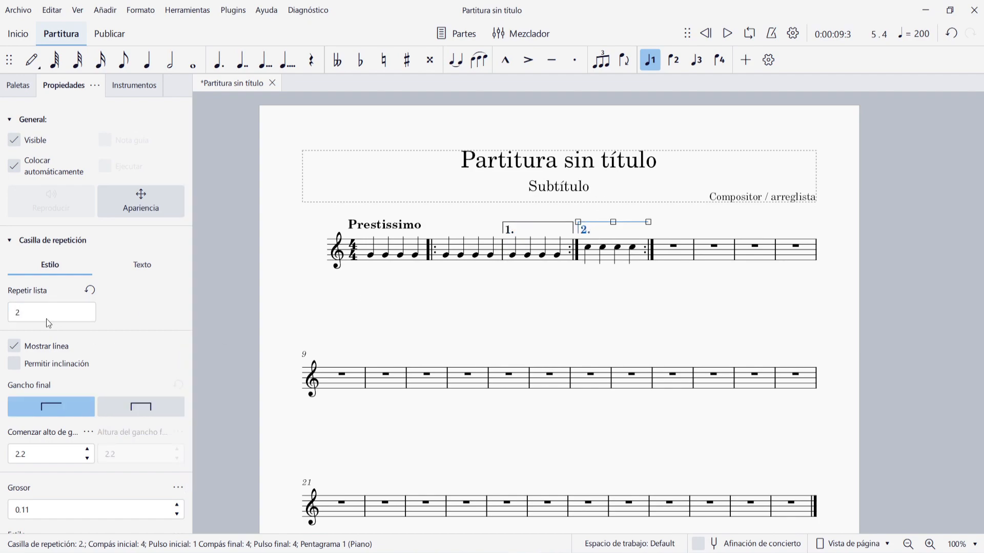
pyautogui.write(',4')
pyautogui.click(513, 305)
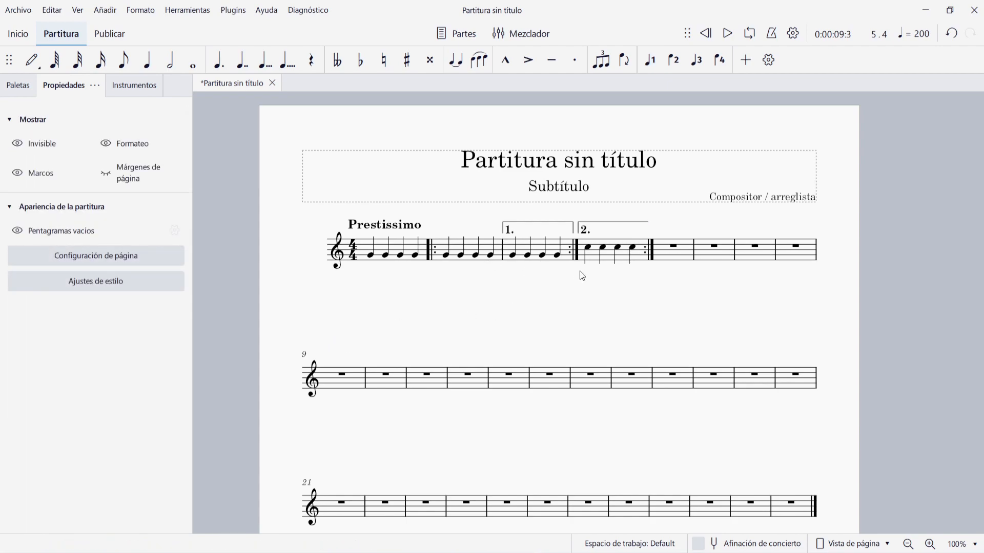
# Change the beginning text of the two ending brackets to "1. 3." and "2. 4."
pyautogui.click(530, 223)
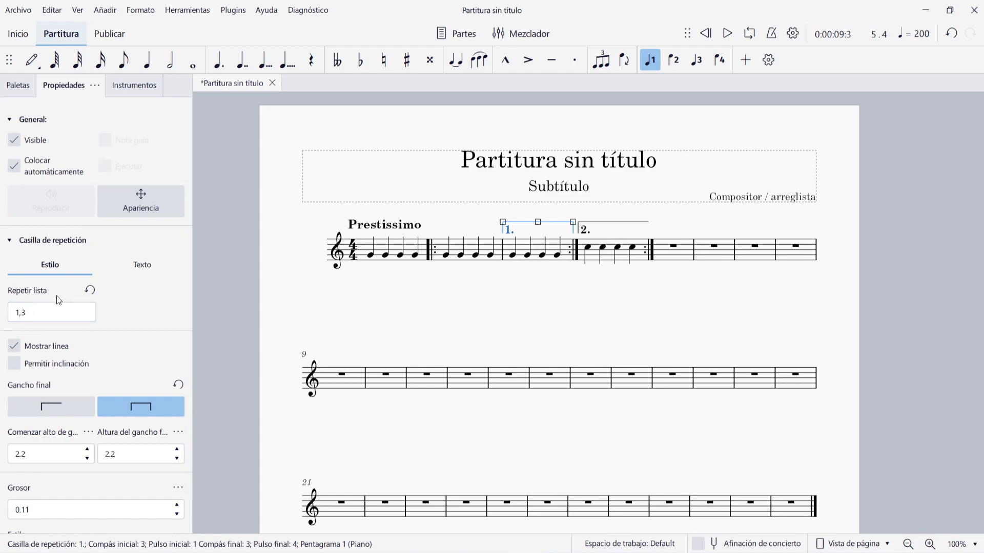
pyautogui.click(141, 269)
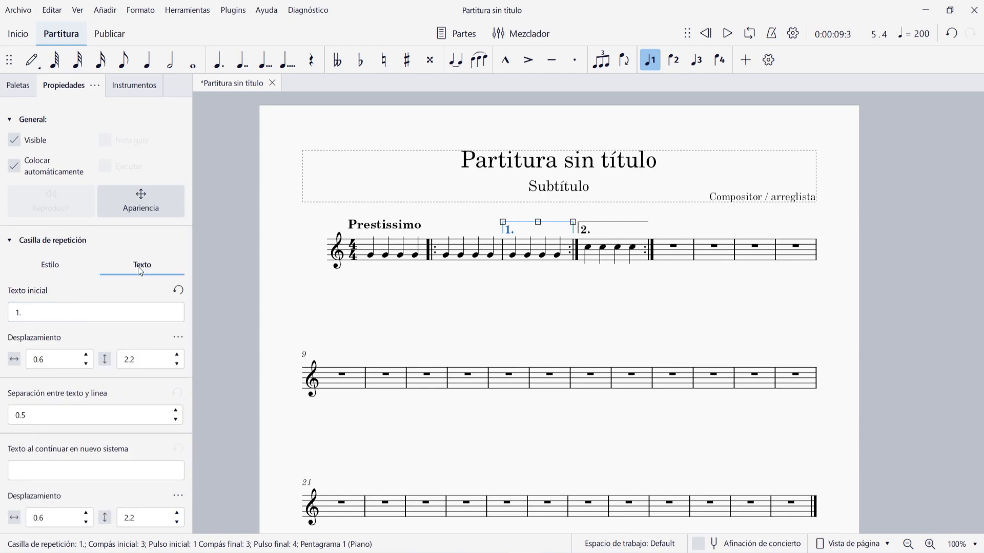
pyautogui.click(45, 309)
pyautogui.write('3.')
pyautogui.click(592, 233)
pyautogui.click(112, 314)
pyautogui.write('4.')
pyautogui.click(630, 296)
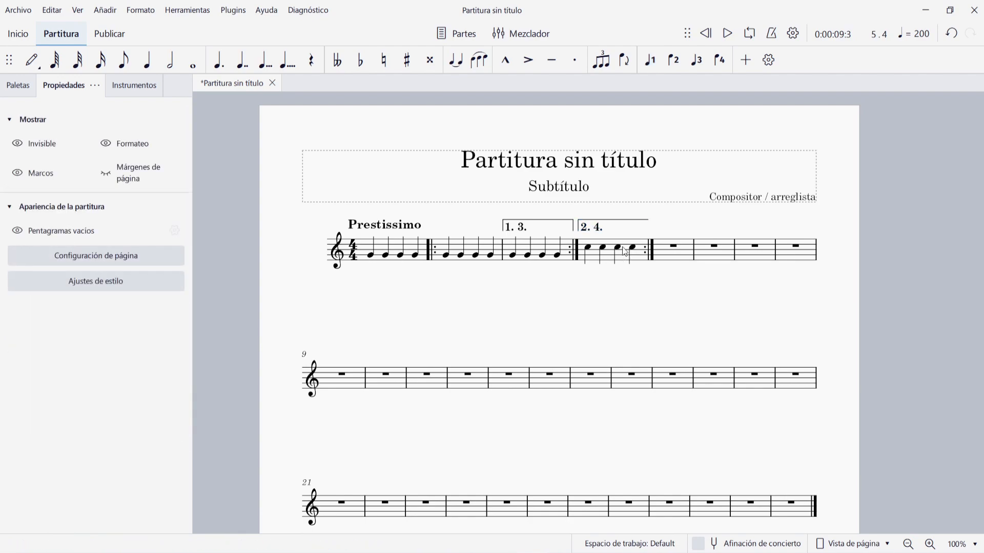
# Give the "2. 4." ending bracket over measure 4 a closed end hook
pyautogui.click(625, 220)
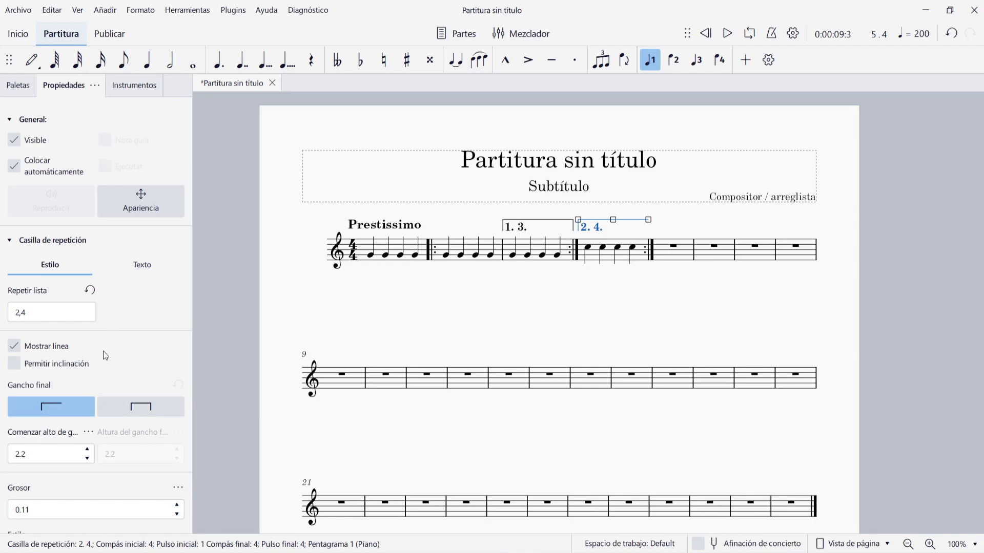
pyautogui.click(141, 414)
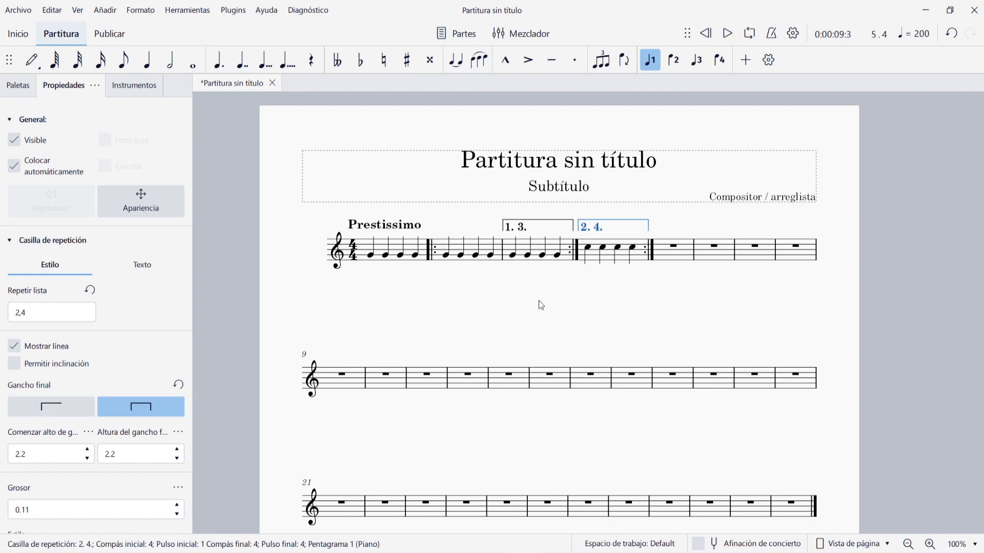
pyautogui.click(441, 294)
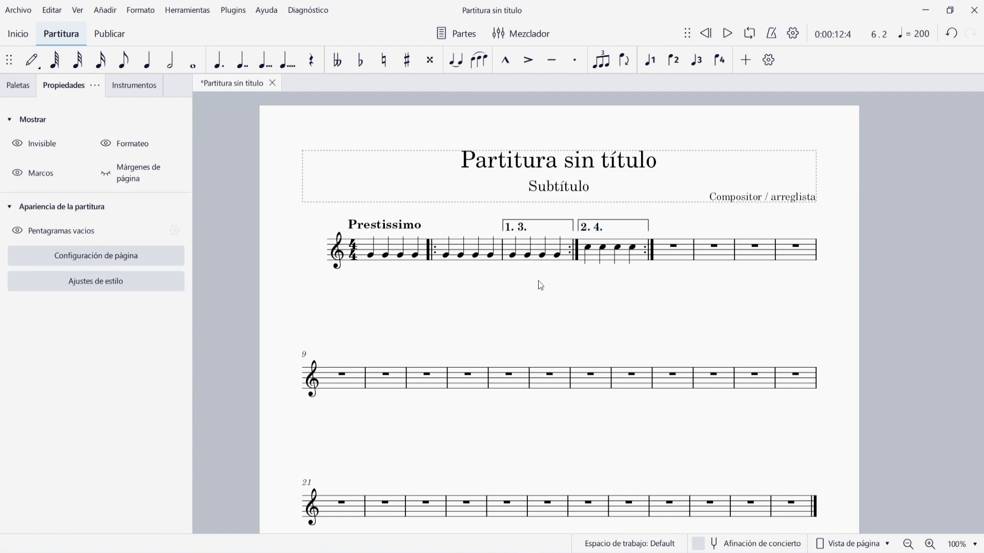
# Set the repeat count of measure 3 to 2 in its measure properties
pyautogui.rightClick(568, 263)
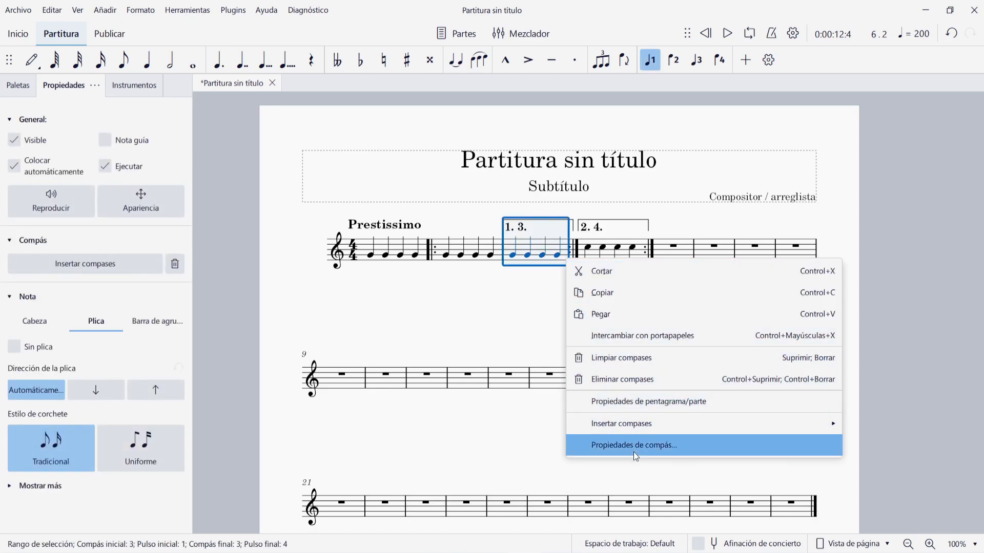
pyautogui.click(649, 442)
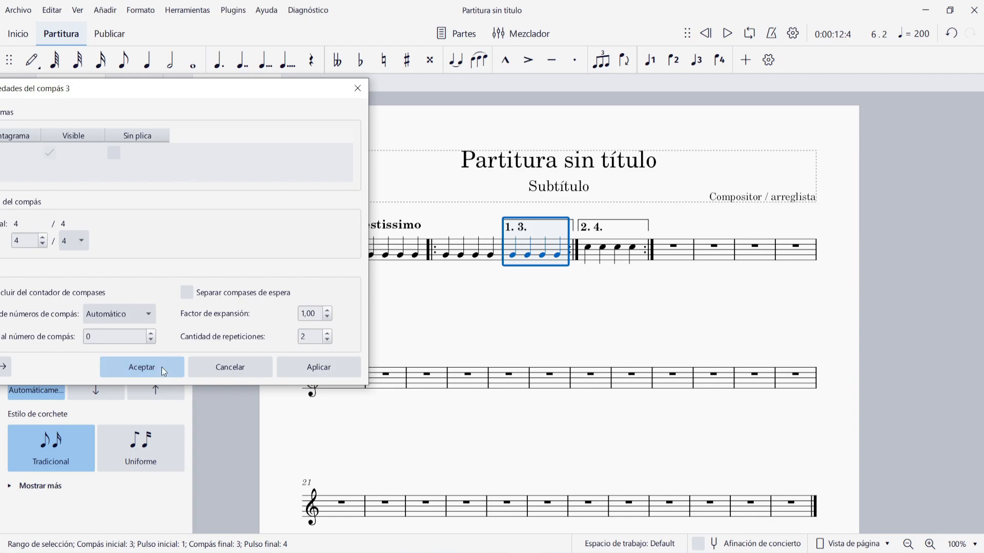
pyautogui.click(142, 367)
pyautogui.press('Escape')
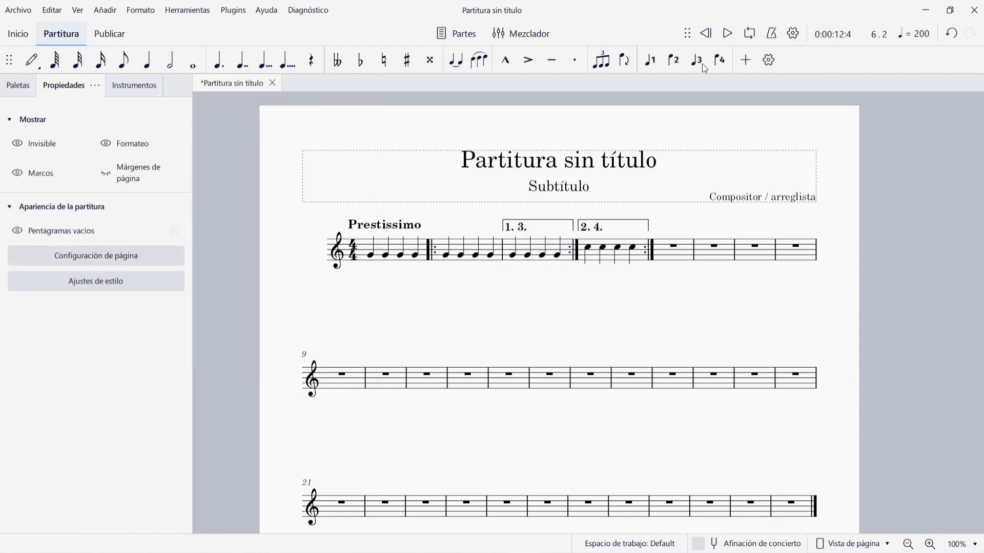
# Rewind and play the score through the "1. 3." and "2. 4." endings, stopping after measure 5
pyautogui.click(707, 34)
pyautogui.click(729, 35)
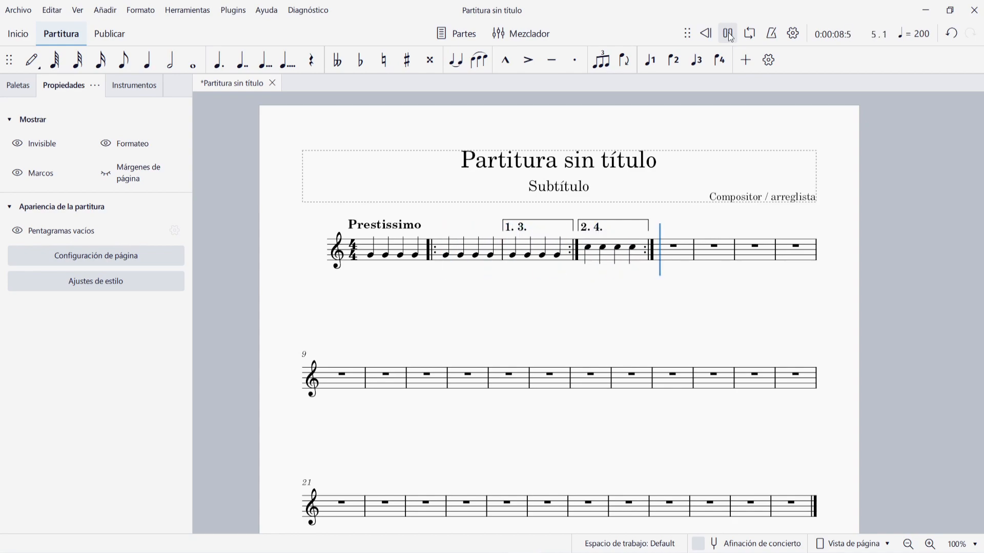
pyautogui.click(729, 36)
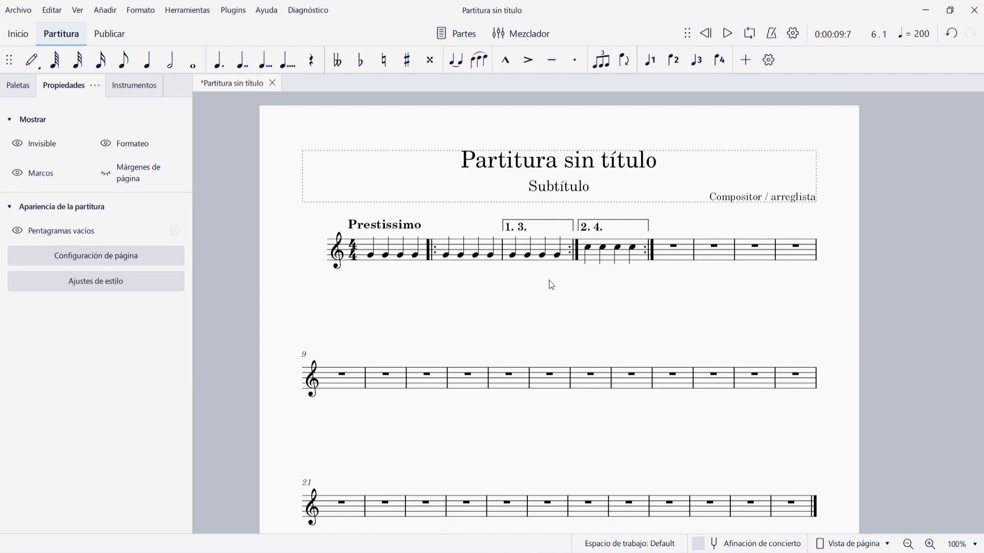
# Set the repeat count of measure 3 to 3 in its measure properties
pyautogui.click(567, 264)
pyautogui.rightClick(567, 264)
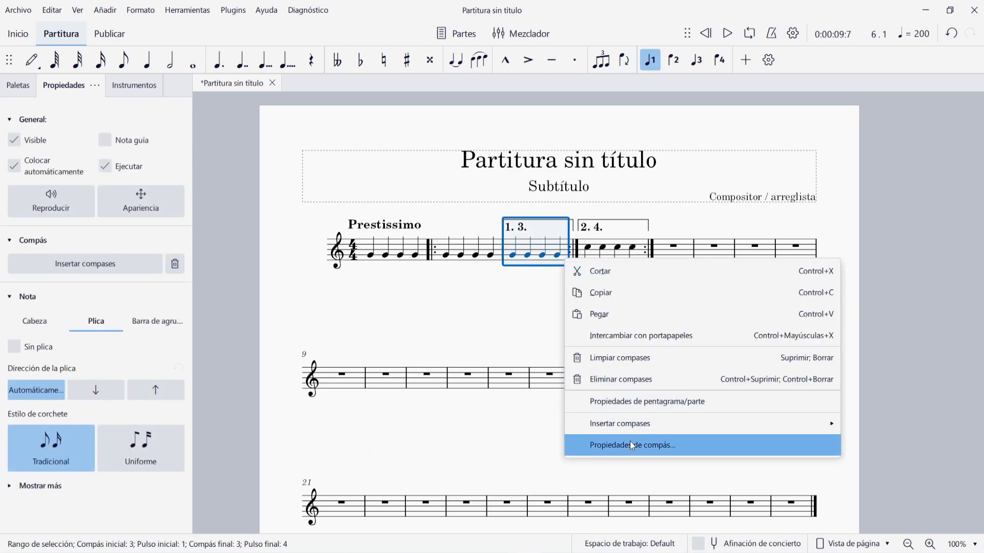
pyautogui.click(566, 444)
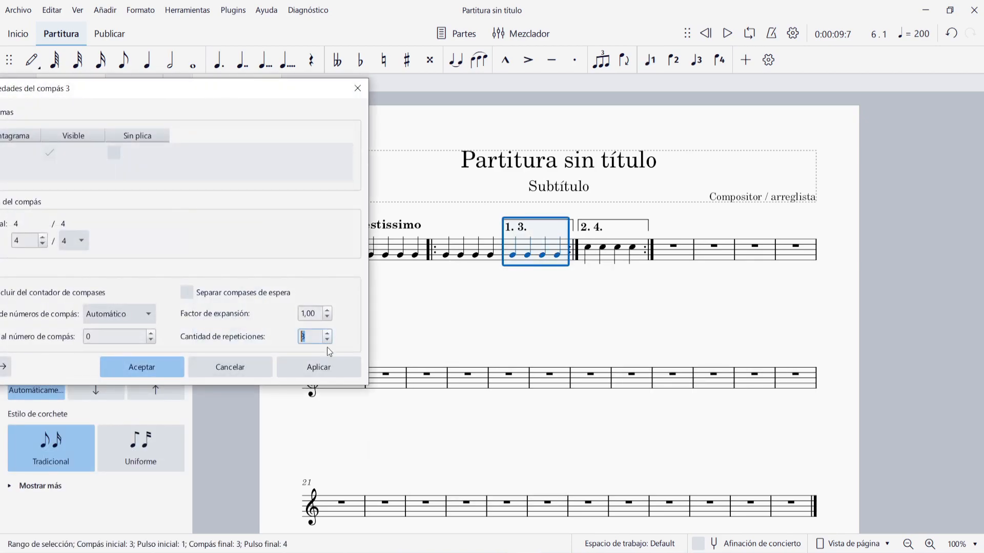
pyautogui.click(330, 367)
pyautogui.click(154, 364)
pyautogui.click(565, 293)
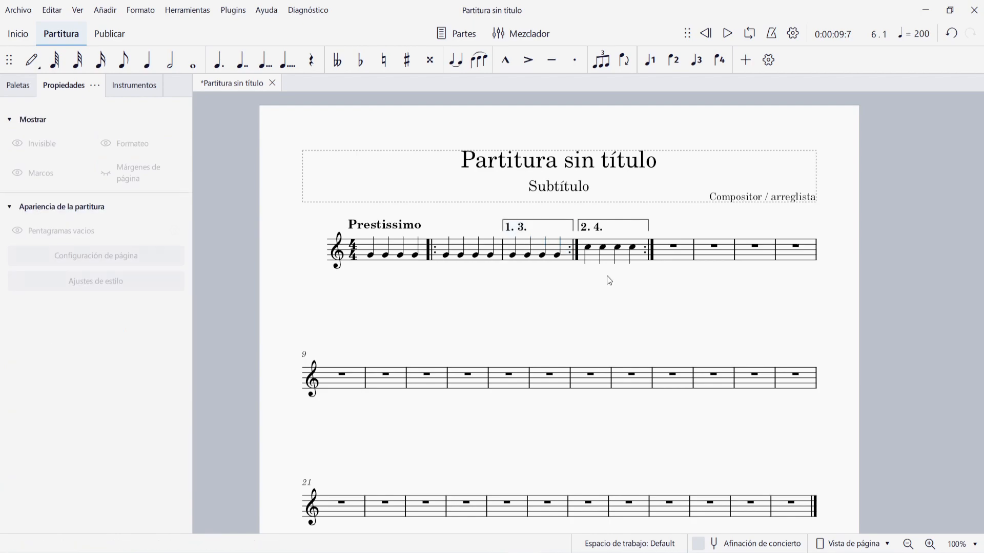
# Raise the repeat count of measure 4 by one in its measure properties
pyautogui.rightClick(639, 260)
pyautogui.click(705, 440)
pyautogui.click(329, 333)
pyautogui.click(321, 370)
pyautogui.click(146, 367)
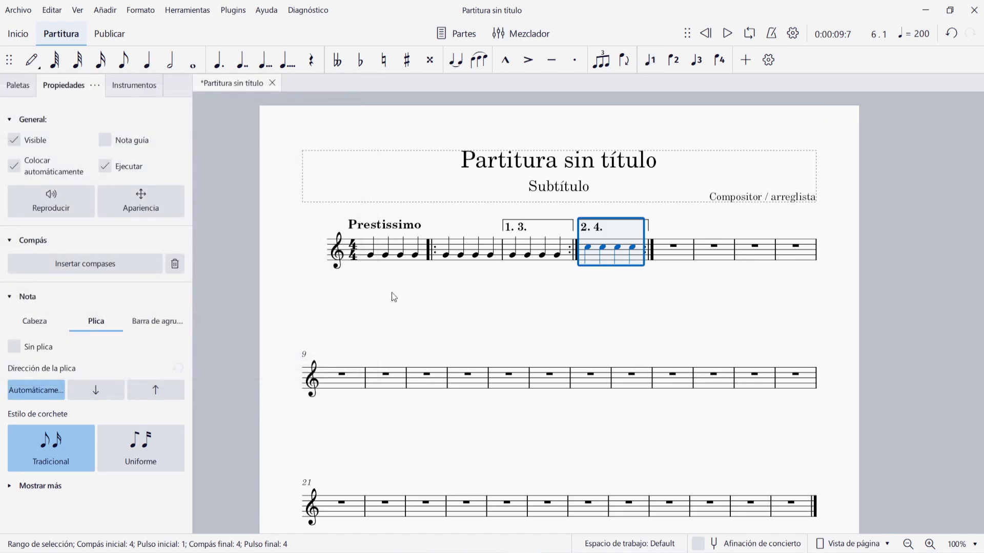
# Play the score back to hear all four passes through the ending brackets, and stop playback
pyautogui.click(422, 282)
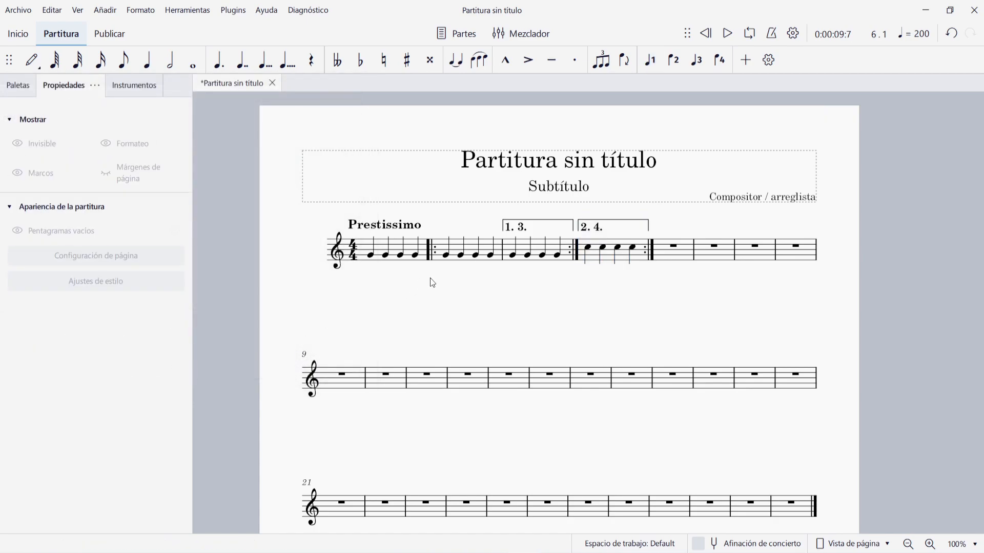
pyautogui.click(728, 35)
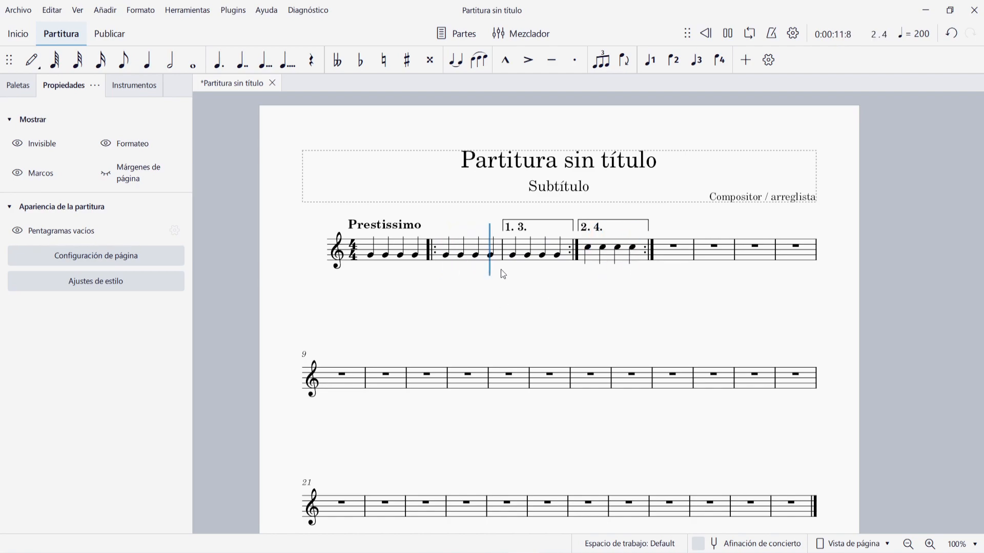
pyautogui.click(728, 33)
# Add an open second-ending bracket from the Repeticiones y saltos palette over measure 5
pyautogui.click(686, 259)
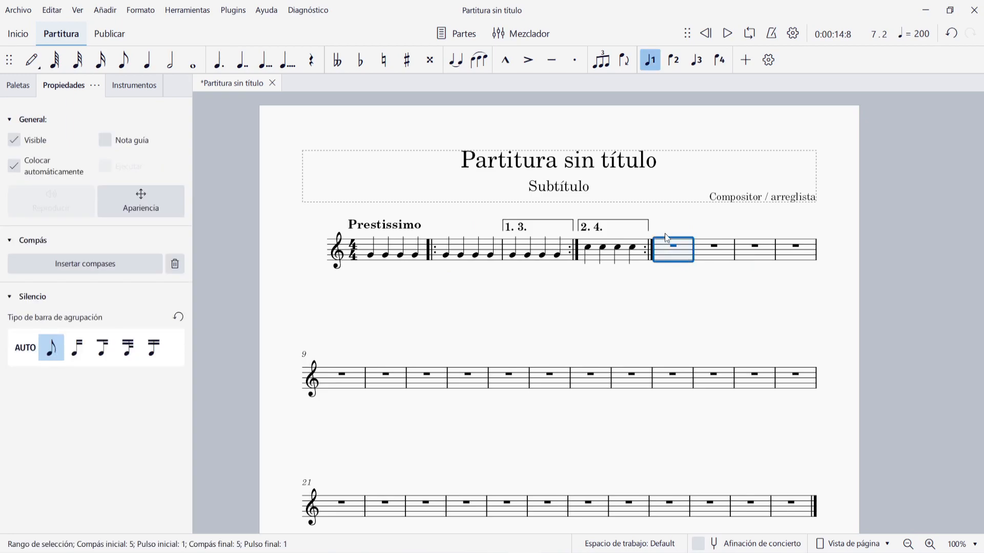
pyautogui.click(18, 85)
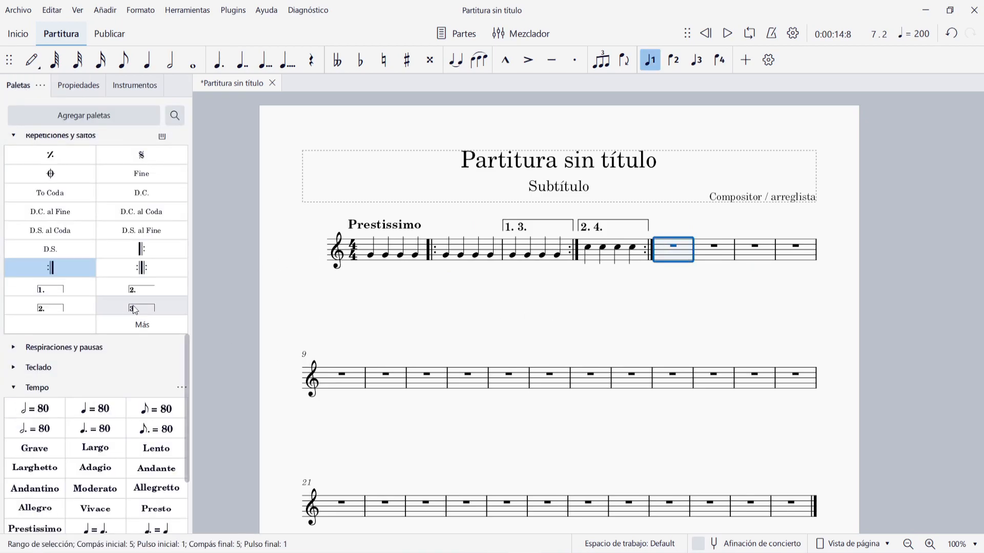
pyautogui.click(138, 288)
pyautogui.click(717, 324)
# Set the repeat list of the bracket over measure 5 to 5 and its beginning text to "5."
pyautogui.click(661, 228)
pyautogui.click(67, 85)
pyautogui.click(55, 311)
pyautogui.write('5')
pyautogui.click(121, 268)
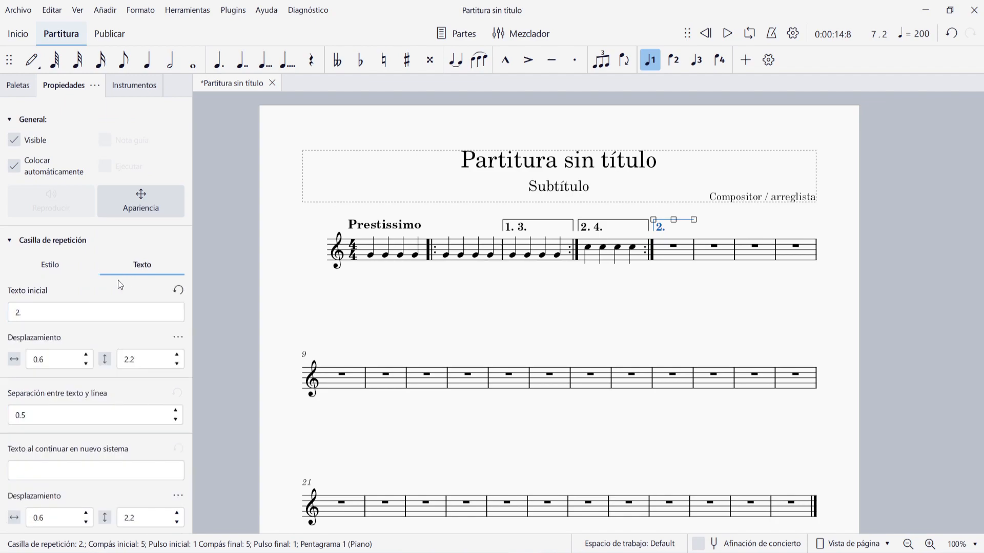
pyautogui.click(53, 312)
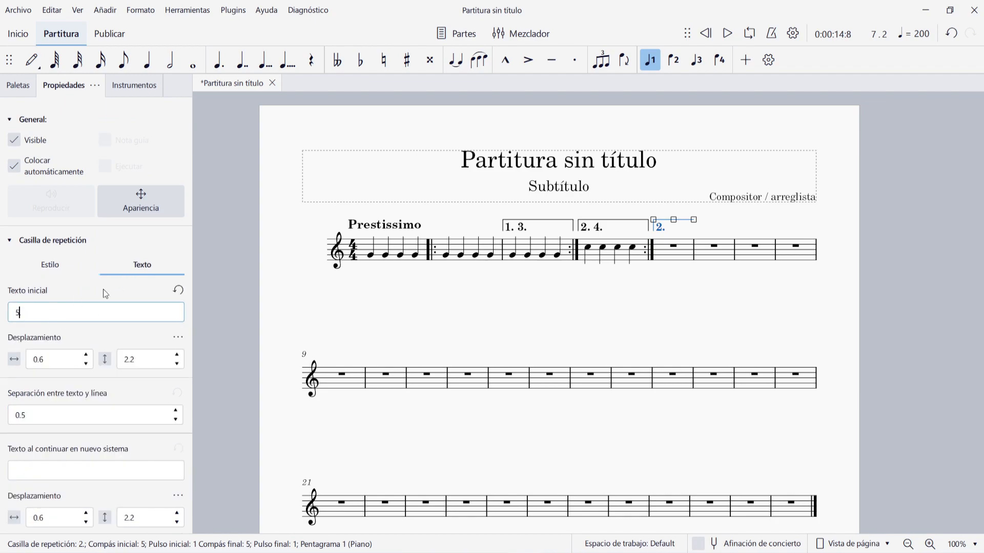
pyautogui.write('5')
pyautogui.click(475, 324)
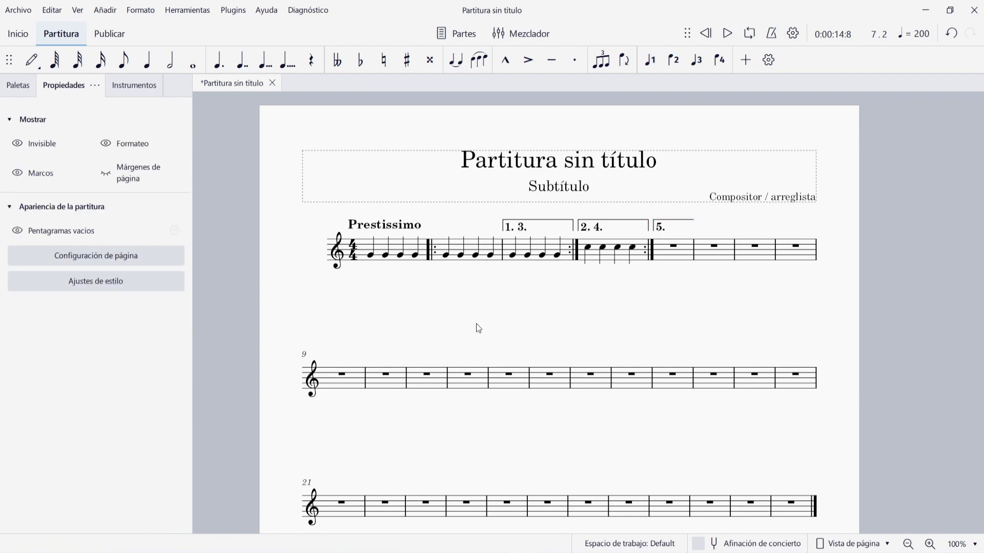